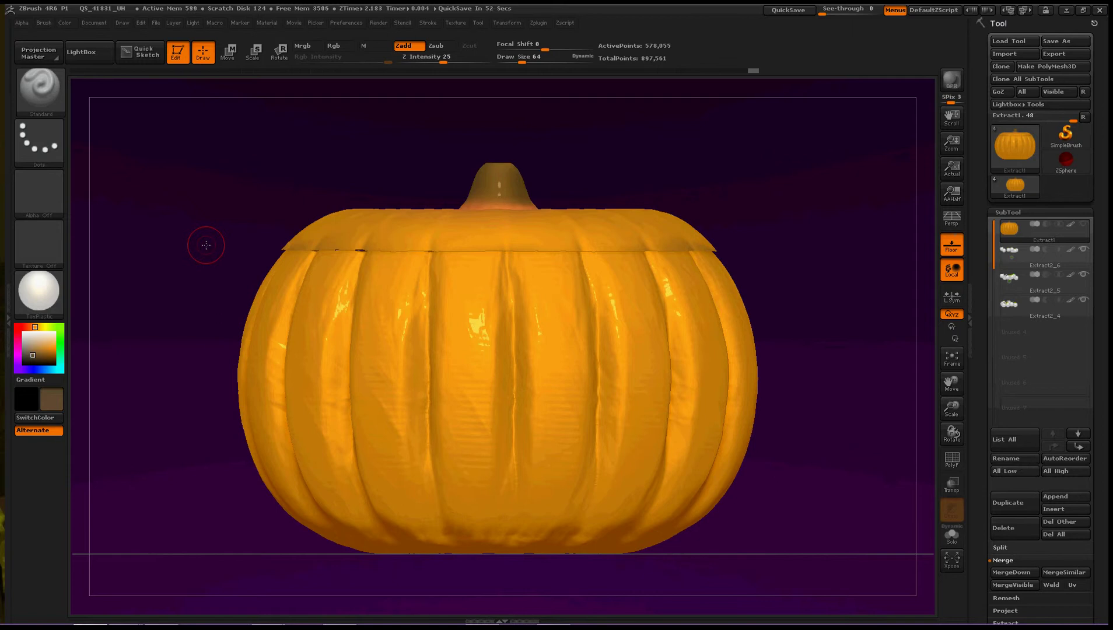
Turn on the polyframe display for the pumpkin so its polygroups are shown
{"action": "left_click_drag", "start_coordinate": [204, 245], "coordinate": [236, 244]}
{"action": "left_click_drag", "start_coordinate": [167, 309], "coordinate": [141, 284], "text": "alt"}
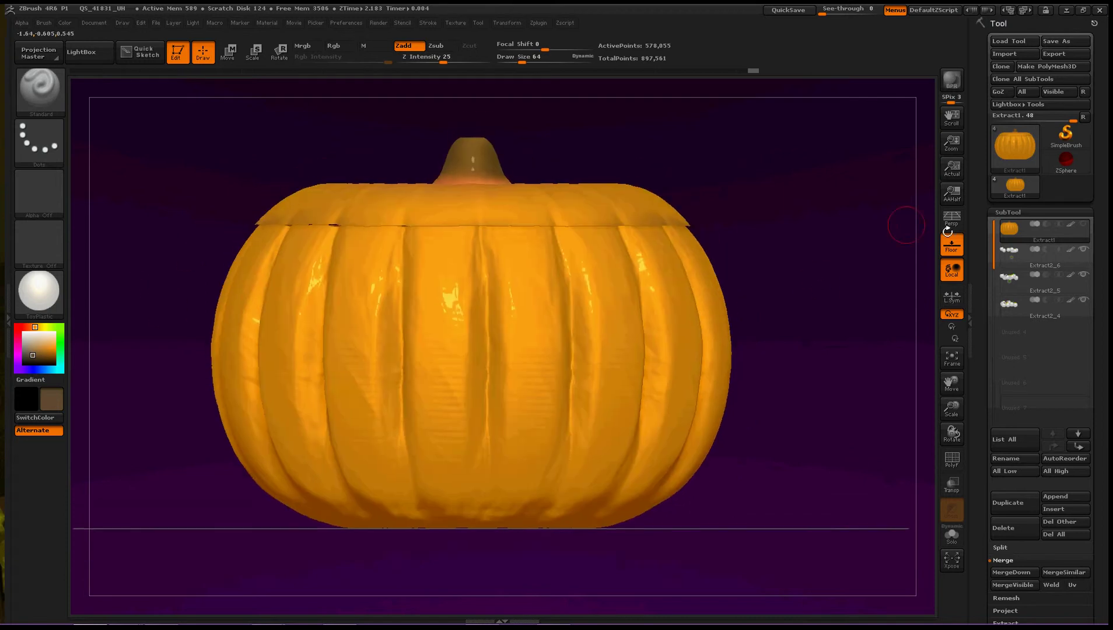
{"action": "mouse_move", "coordinate": [1013, 231]}
{"action": "left_click_drag", "start_coordinate": [709, 165], "coordinate": [773, 314], "text": "alt"}
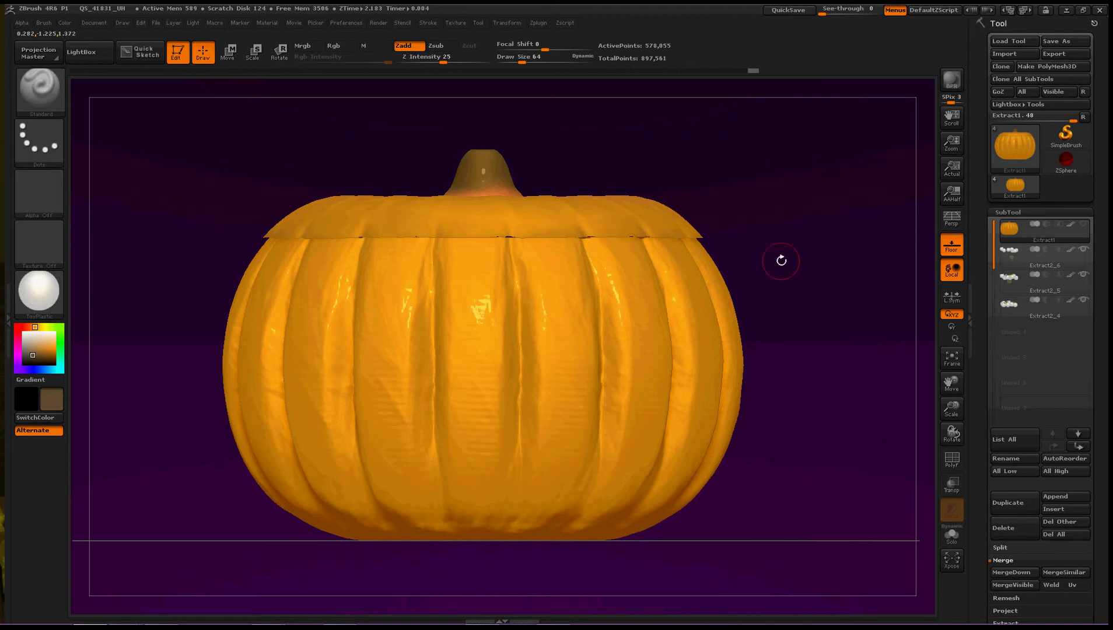
{"action": "left_click_drag", "start_coordinate": [782, 286], "coordinate": [778, 316], "text": "alt"}
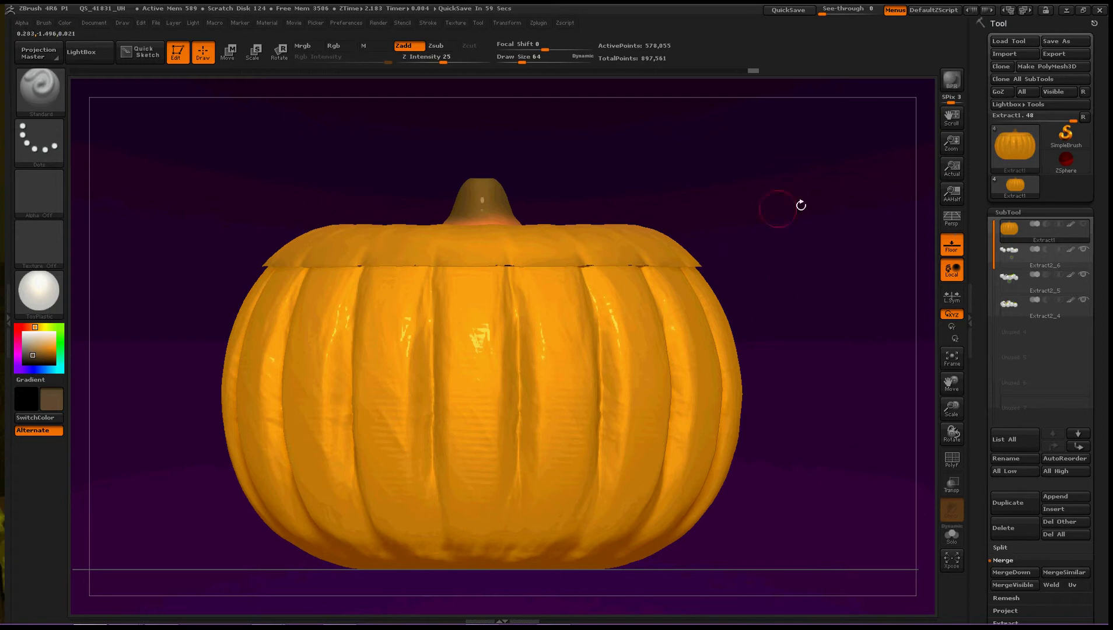
{"action": "left_click", "coordinate": [957, 462]}
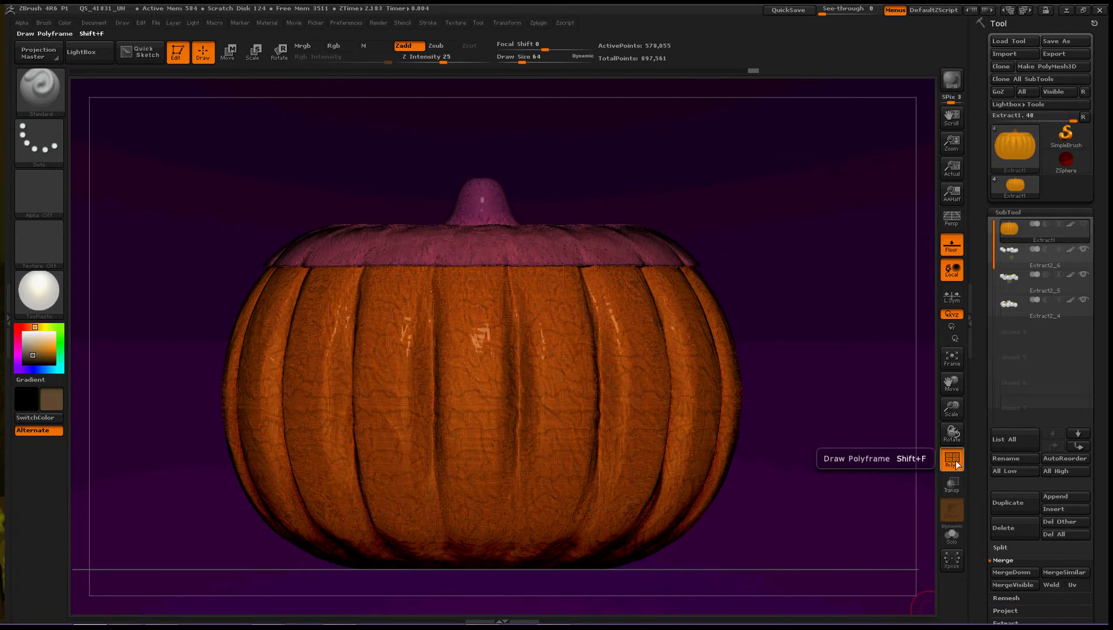
{"action": "left_click", "coordinate": [956, 463]}
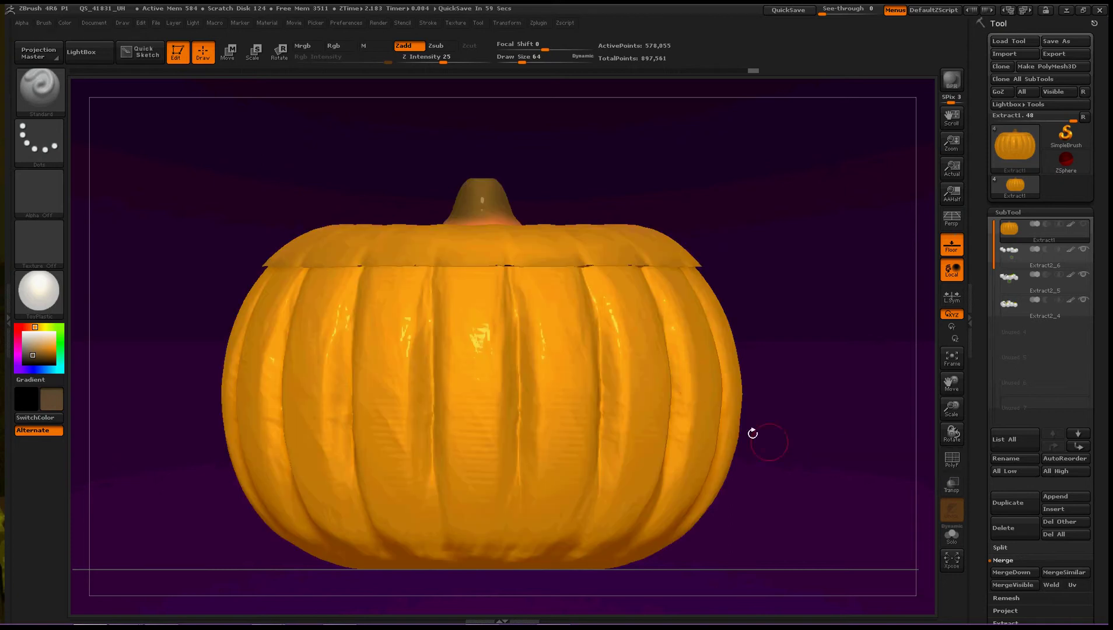
{"action": "left_click", "coordinate": [952, 459]}
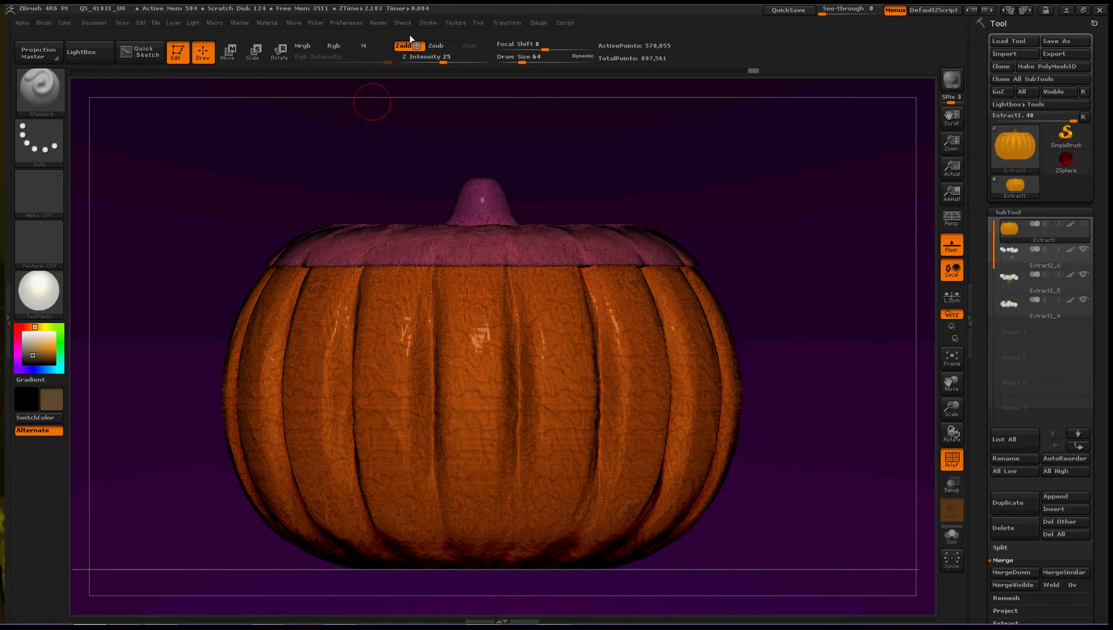
Set the Frame Mesh curve function to use Border only, with Polygroups switched off
{"action": "left_click", "coordinate": [428, 23]}
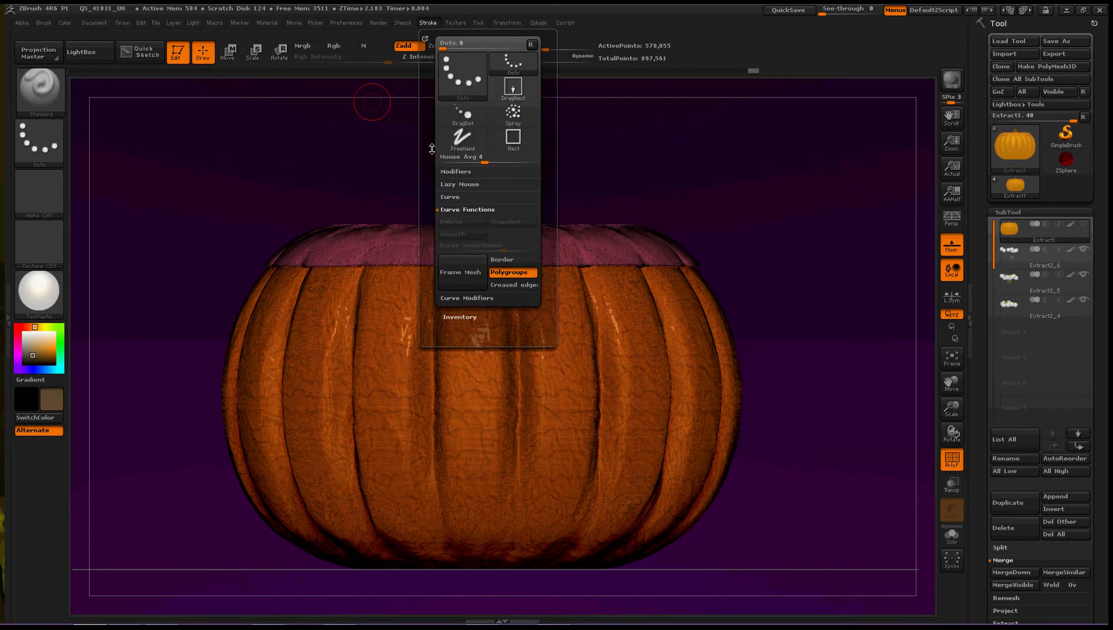
{"action": "left_click", "coordinate": [473, 209]}
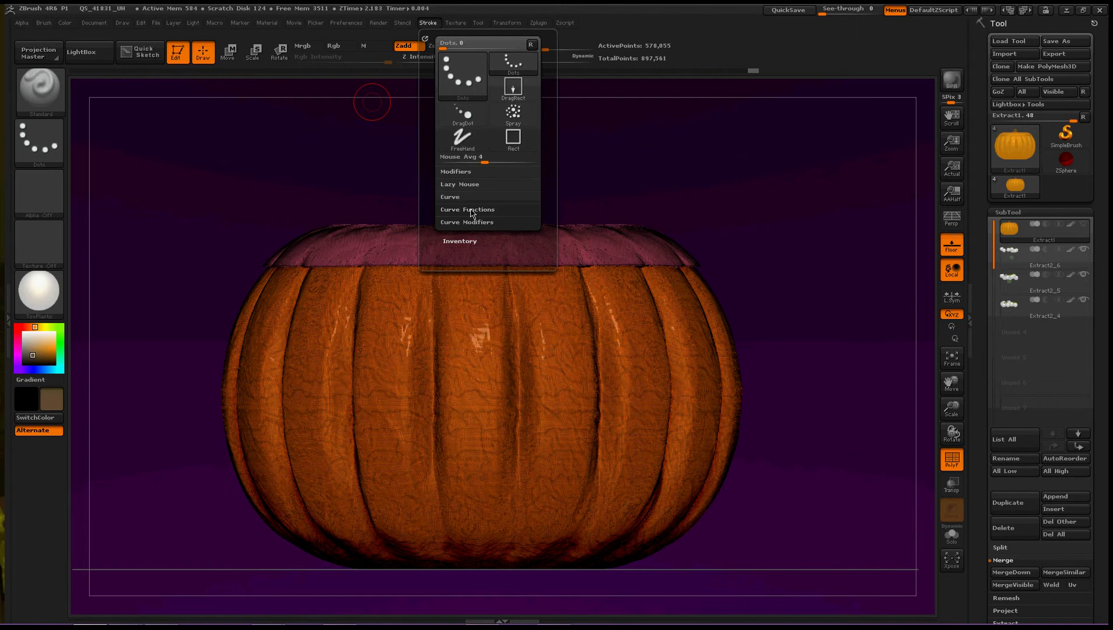
{"action": "left_click", "coordinate": [472, 209]}
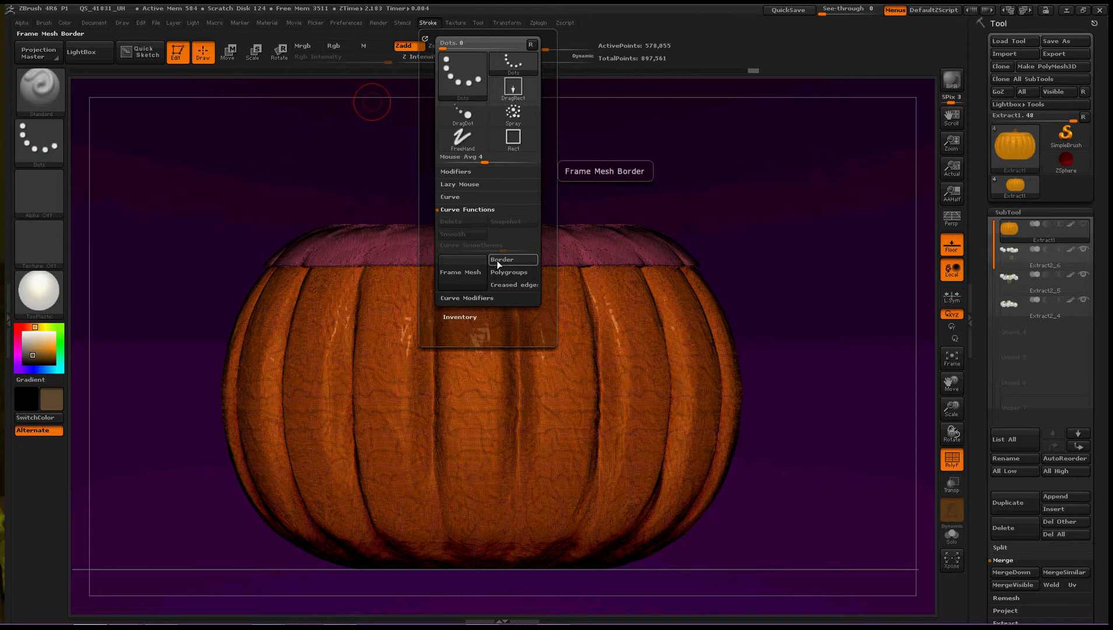
{"action": "left_click", "coordinate": [498, 260]}
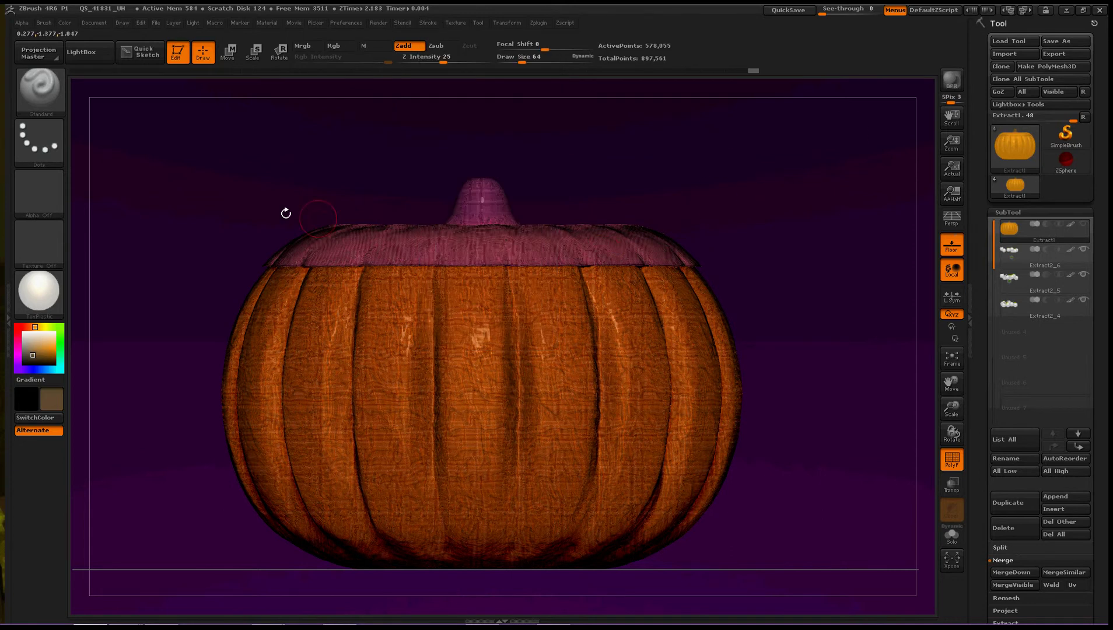
Isolate the pumpkin's lid and upper edge, and invert the visibility to leave only the open lower body showing
{"action": "key", "text": "ctrl+shift"}
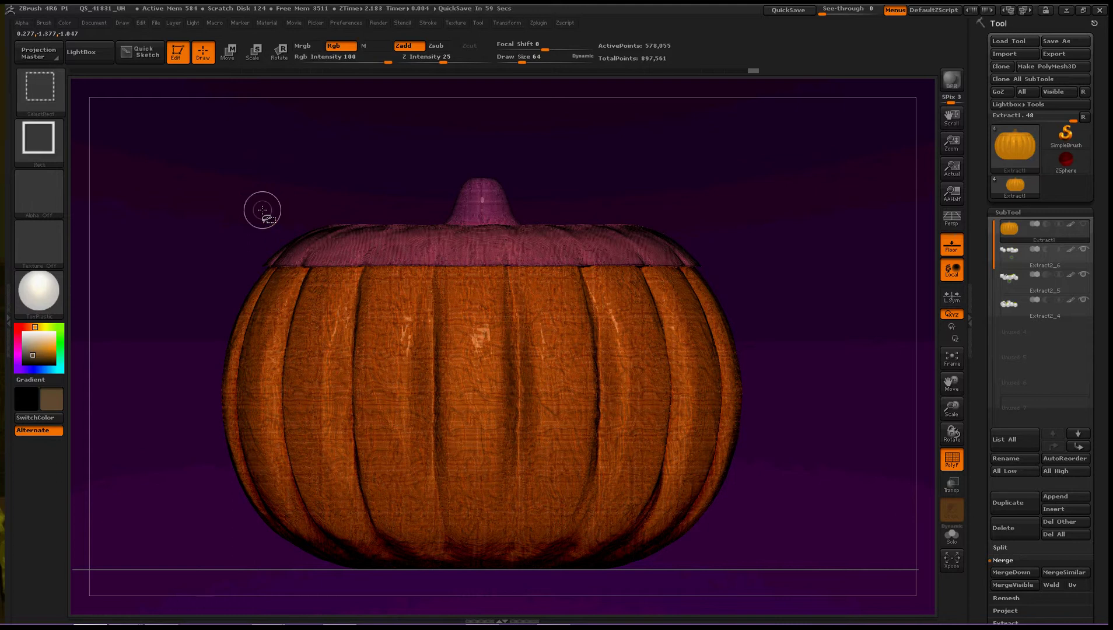
{"action": "mouse_move", "coordinate": [203, 134]}
{"action": "left_mouse_down", "text": "ctrl+shift"}
{"action": "mouse_move", "coordinate": [715, 289]}
{"action": "mouse_move", "coordinate": [774, 278]}
{"action": "mouse_move", "coordinate": [757, 266]}
{"action": "mouse_move", "coordinate": [784, 257]}
{"action": "left_mouse_up", "text": "ctrl+shift"}
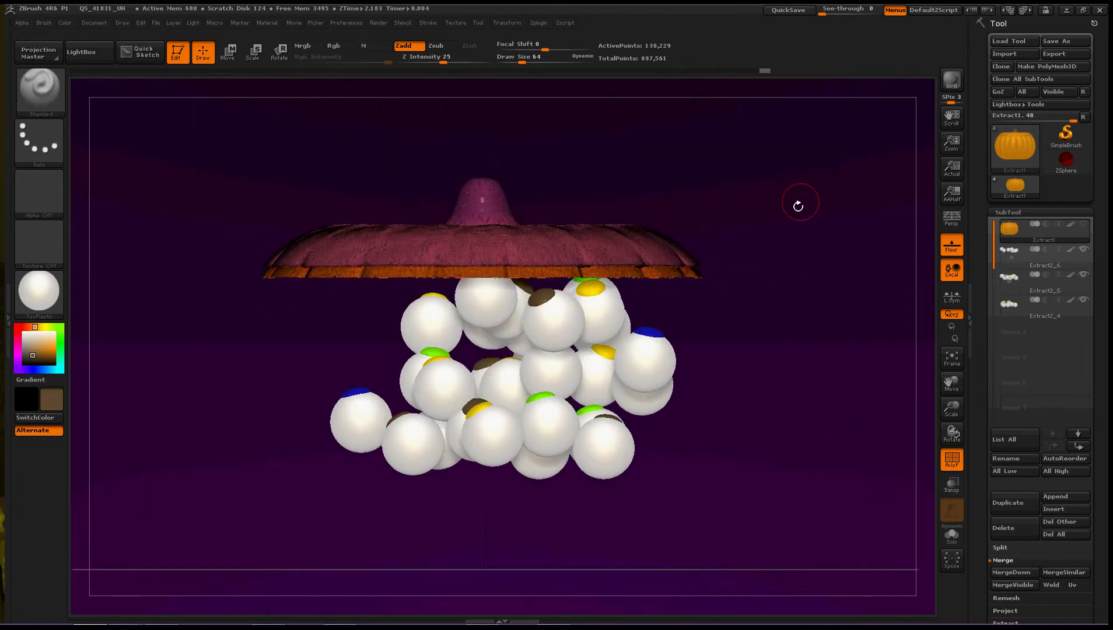
{"action": "left_click_drag", "start_coordinate": [797, 204], "coordinate": [785, 464], "text": "ctrl+shift"}
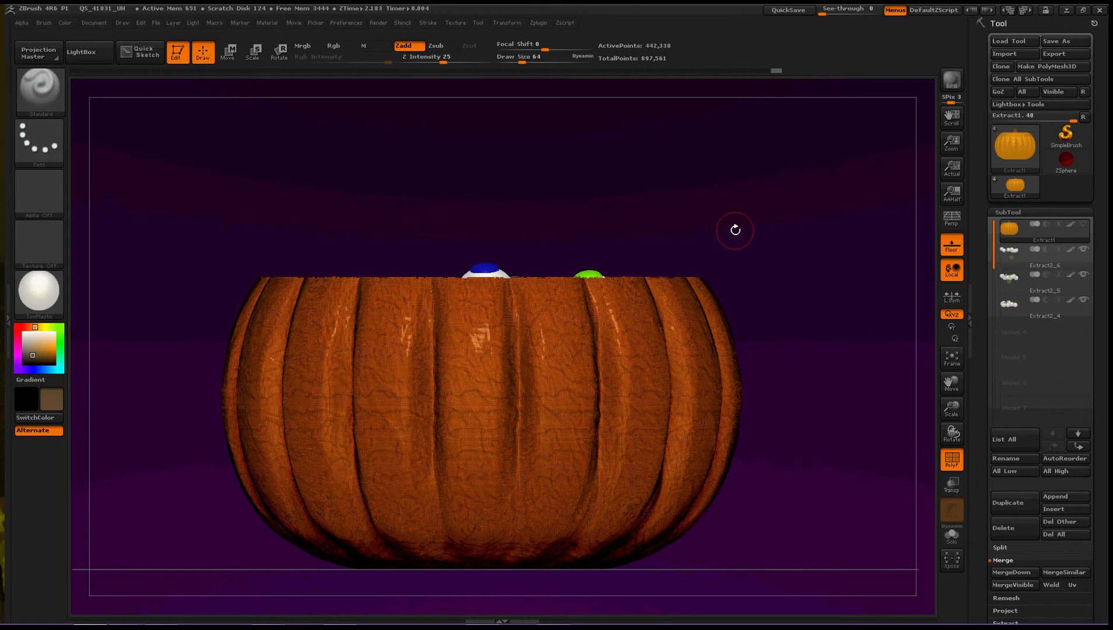
Frame the open body's border with curves using Frame Mesh, and inspect the curves around the rim
{"action": "left_click_drag", "start_coordinate": [770, 243], "coordinate": [768, 265]}
{"action": "left_click", "coordinate": [426, 23]}
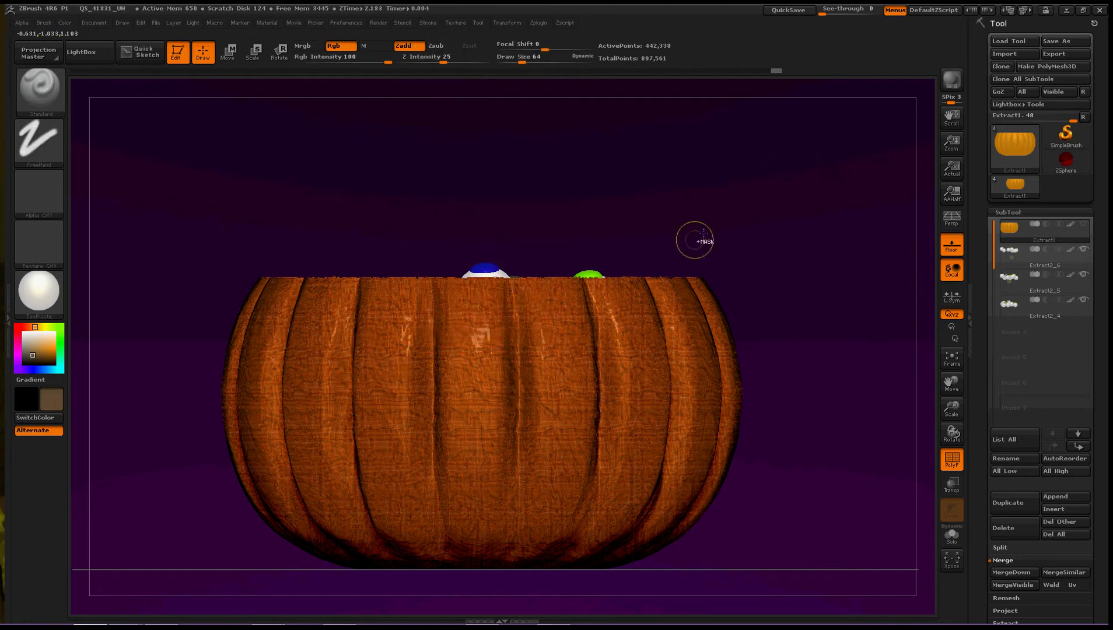
{"action": "right_click_drag", "start_coordinate": [704, 232], "coordinate": [708, 387], "text": "ctrl"}
{"action": "left_click_drag", "start_coordinate": [592, 152], "coordinate": [382, 291], "text": "alt"}
{"action": "left_click_drag", "start_coordinate": [420, 198], "coordinate": [418, 216]}
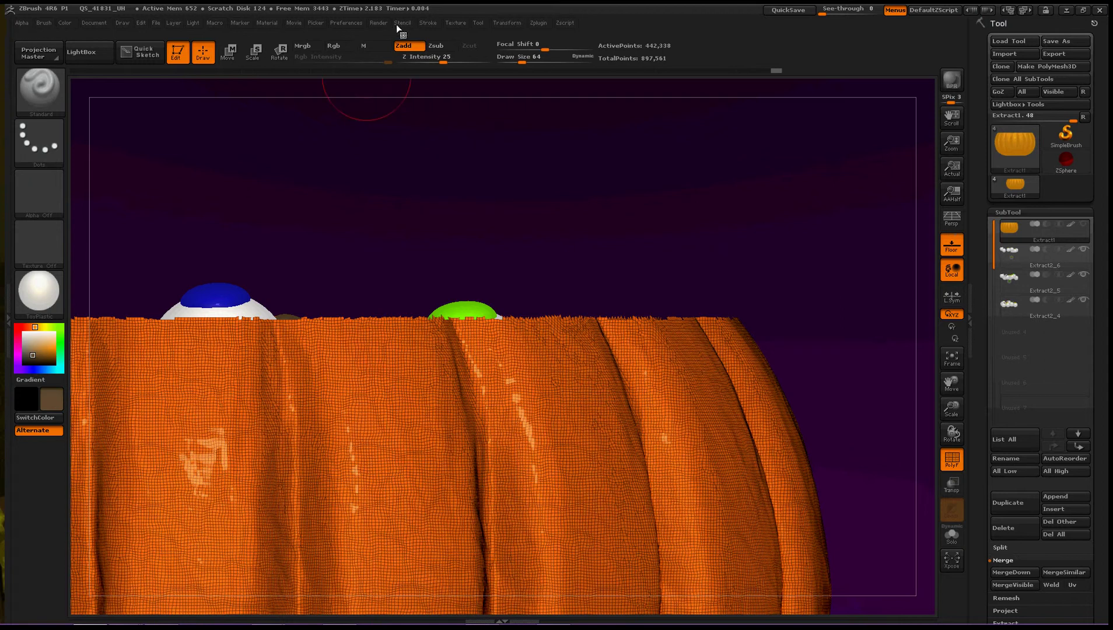
{"action": "left_click", "coordinate": [430, 23]}
{"action": "left_click", "coordinate": [433, 23]}
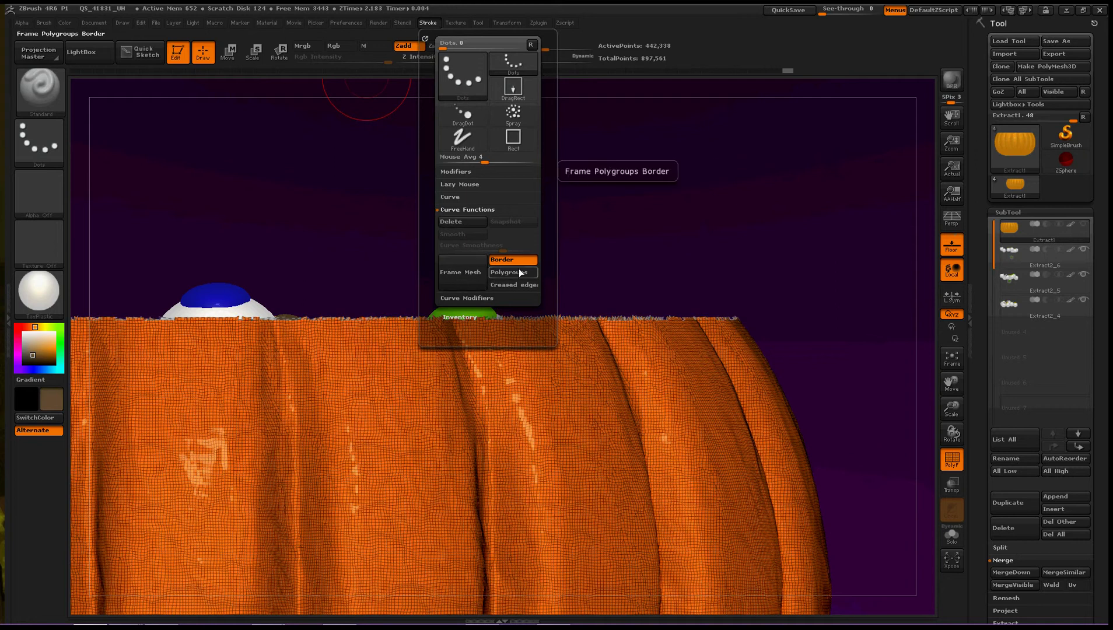
{"action": "mouse_move", "coordinate": [746, 218]}
{"action": "left_mouse_down"}
{"action": "mouse_move", "coordinate": [737, 224]}
{"action": "mouse_move", "coordinate": [747, 214]}
{"action": "left_mouse_up"}
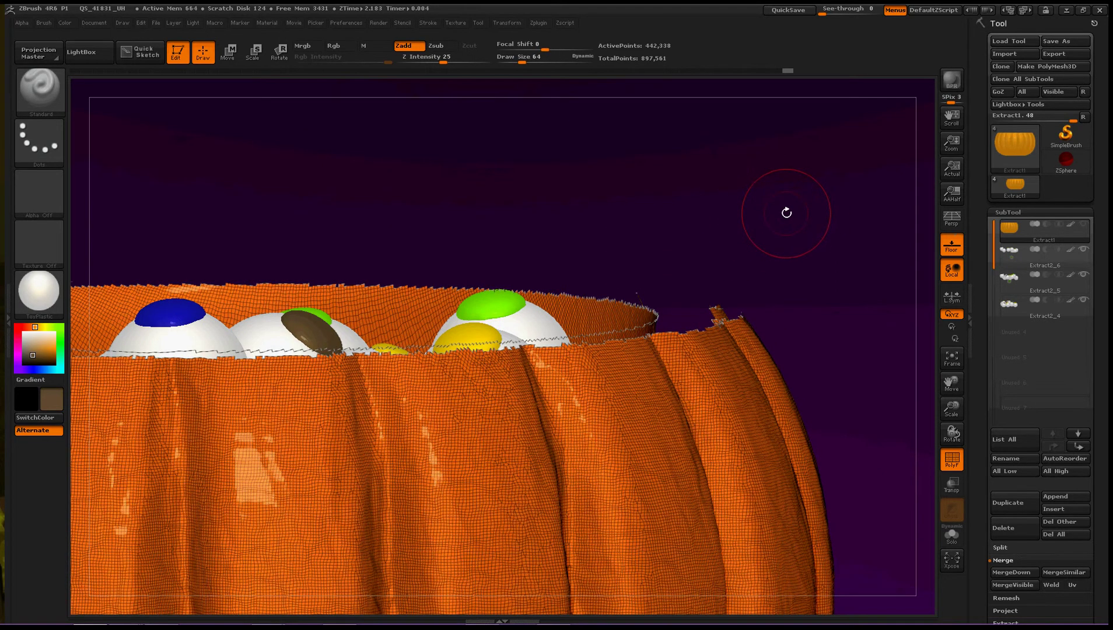
{"action": "left_click_drag", "start_coordinate": [785, 211], "coordinate": [679, 137]}
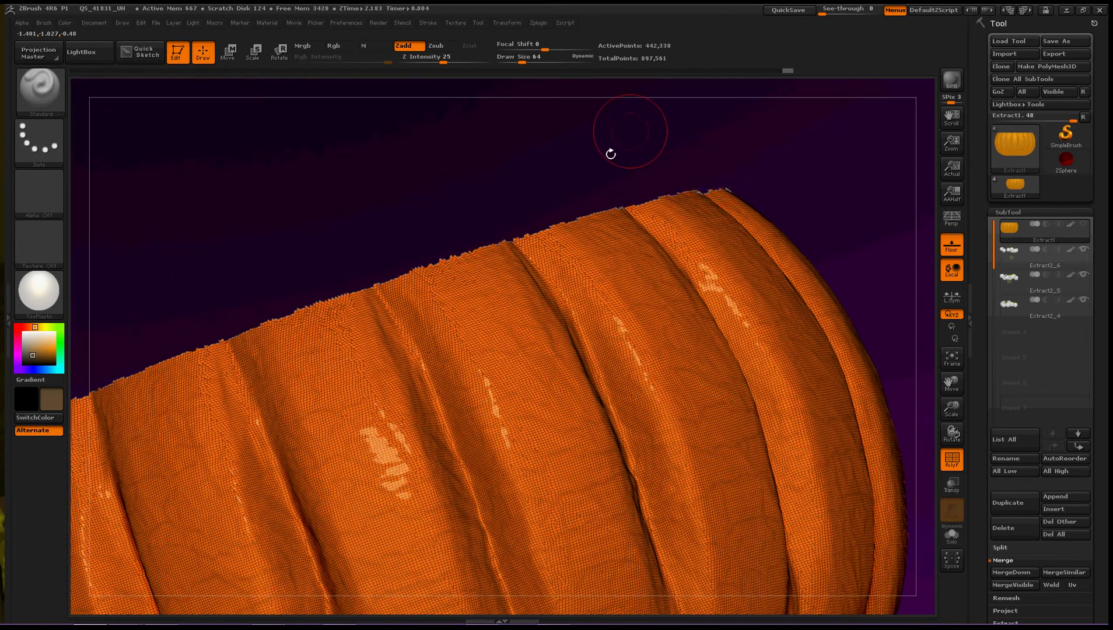
{"action": "left_click_drag", "start_coordinate": [608, 151], "coordinate": [830, 216]}
{"action": "mouse_move", "coordinate": [1078, 225]}
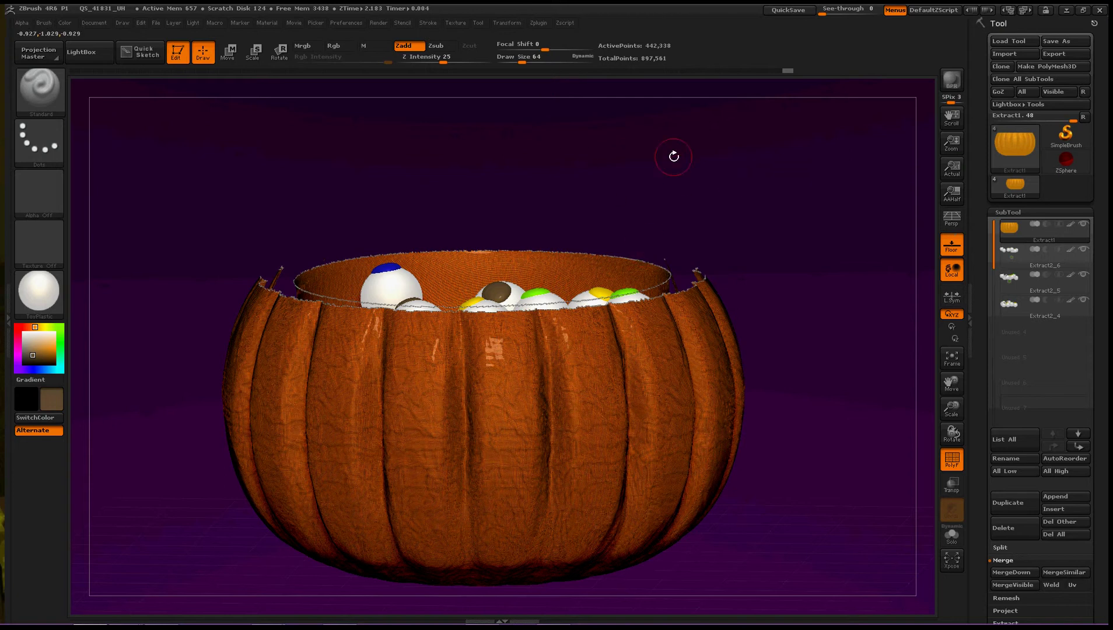
Switch to the CurveMultiTube brush and try it on the framed curve around the rim
{"action": "key", "text": "b"}
{"action": "key", "text": "l"}
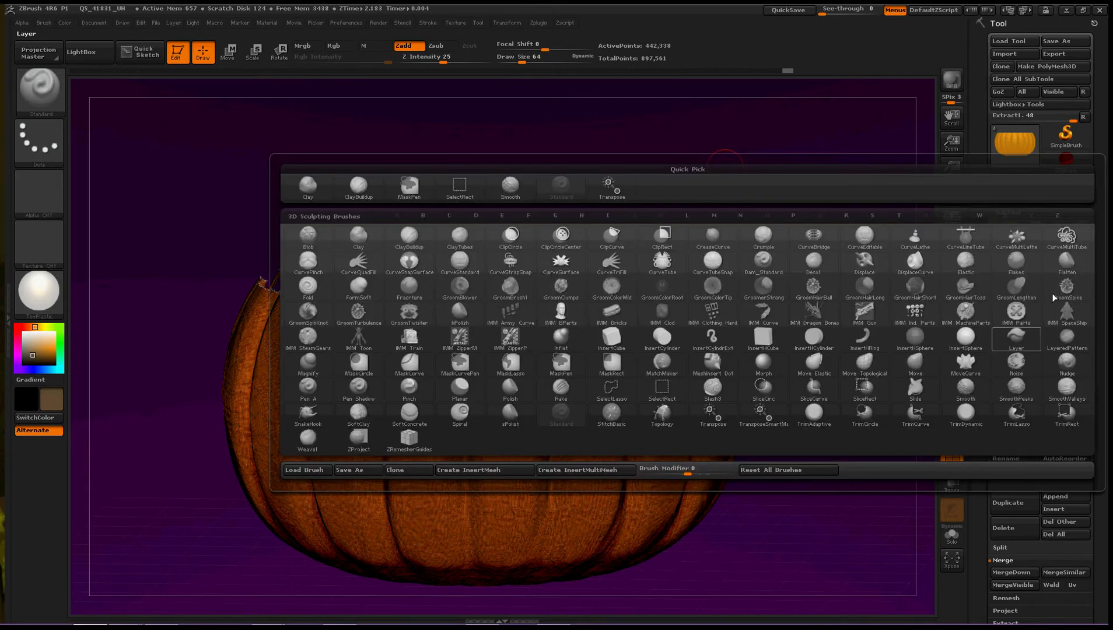
{"action": "left_click", "coordinate": [1062, 235]}
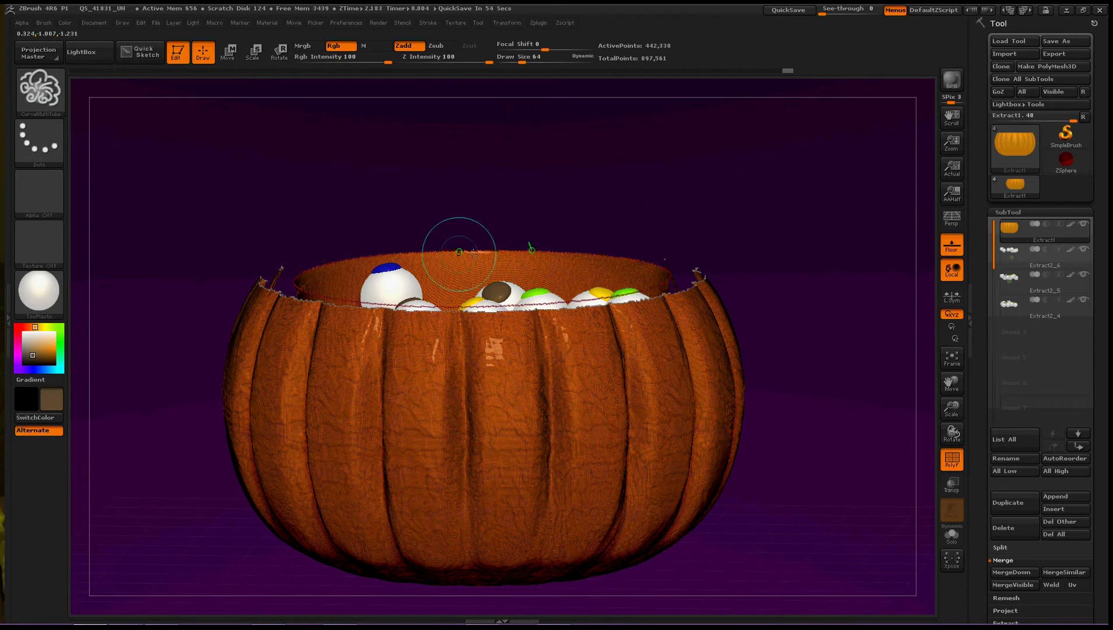
{"action": "left_click", "coordinate": [518, 245]}
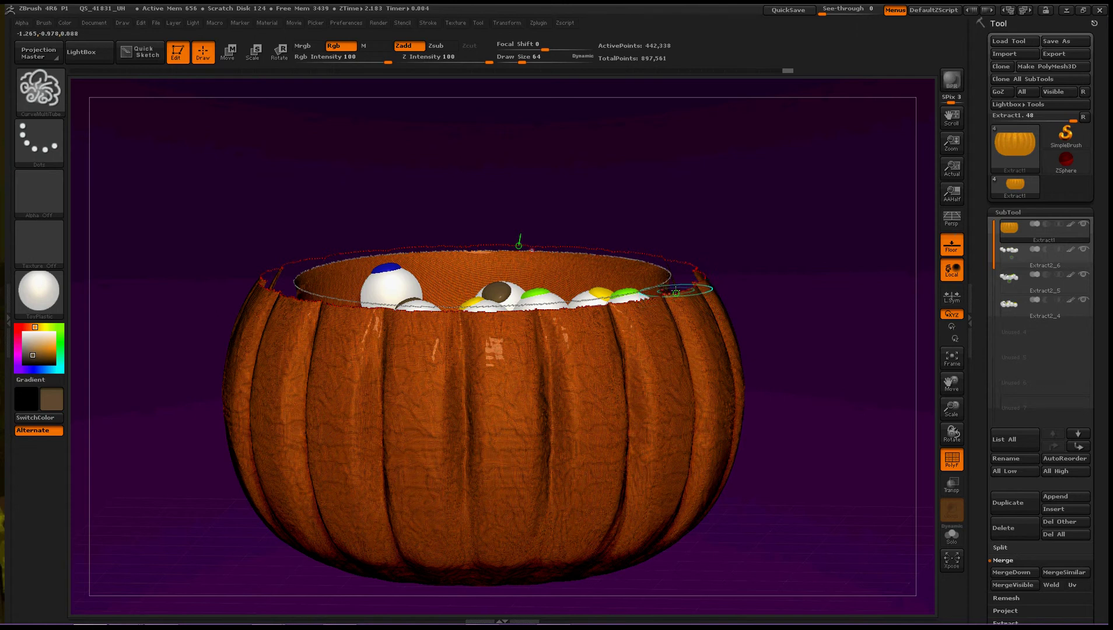
{"action": "left_click", "coordinate": [168, 438]}
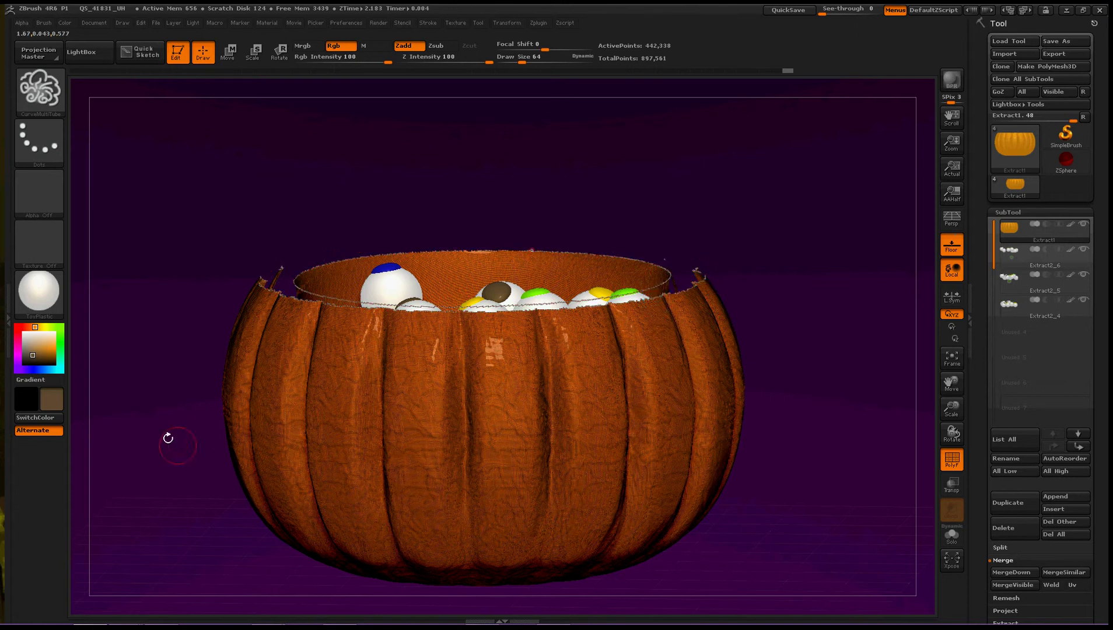
Set the colour to green and generate a tube along the curve around the pumpkin's rim
{"action": "left_click", "coordinate": [61, 345]}
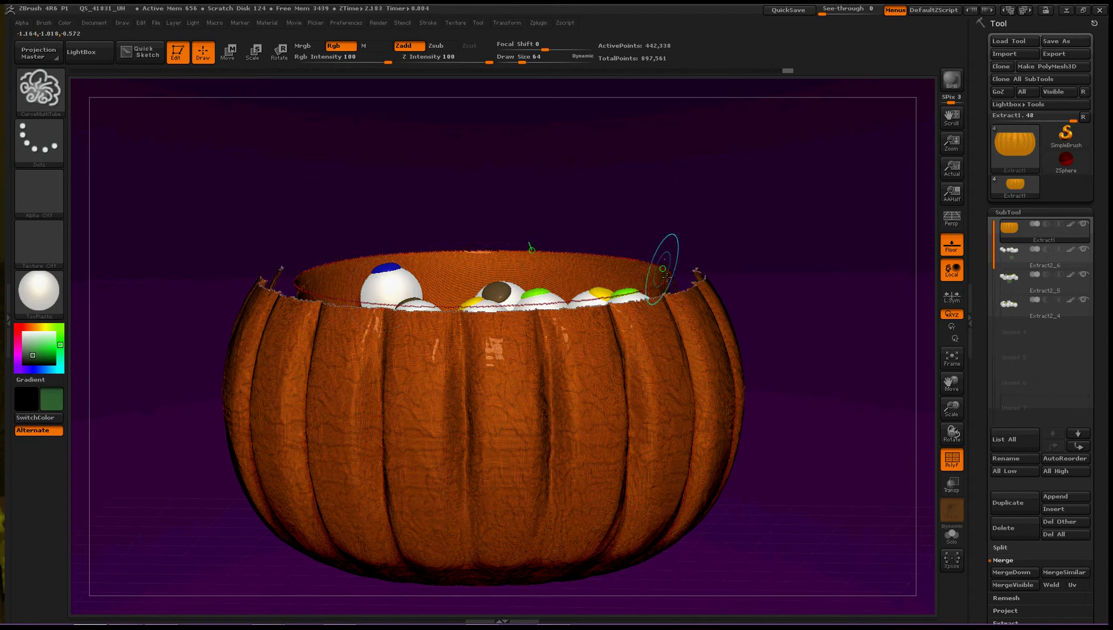
{"action": "left_click", "coordinate": [676, 293]}
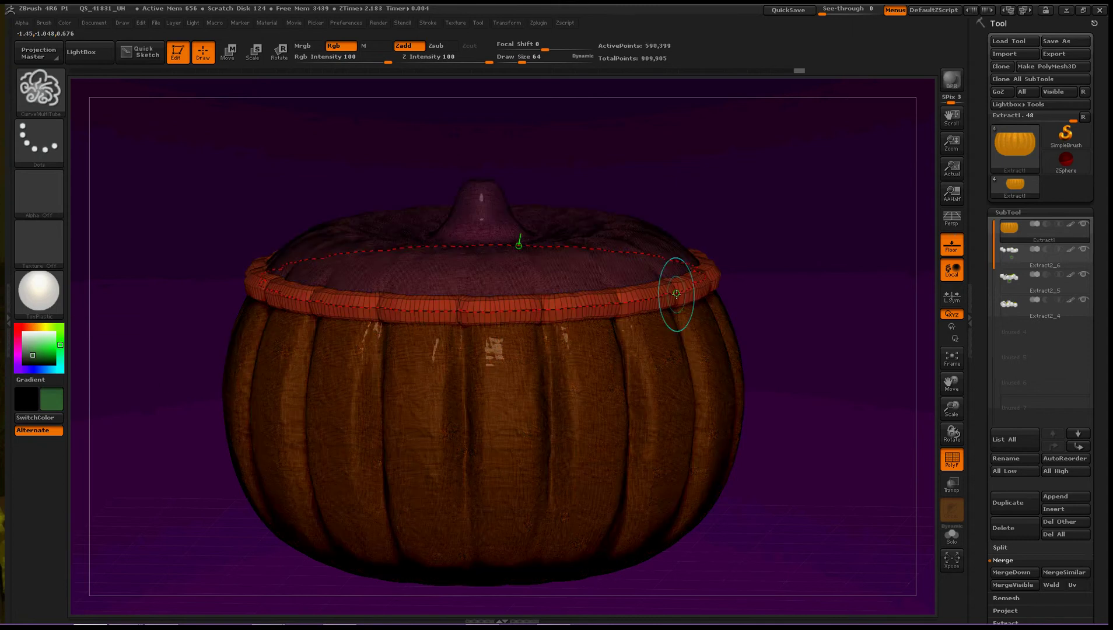
{"action": "left_click", "coordinate": [667, 293]}
Turn off the polyframe display and replace the green tube with a red one along the rim curve
{"action": "left_click", "coordinate": [952, 460]}
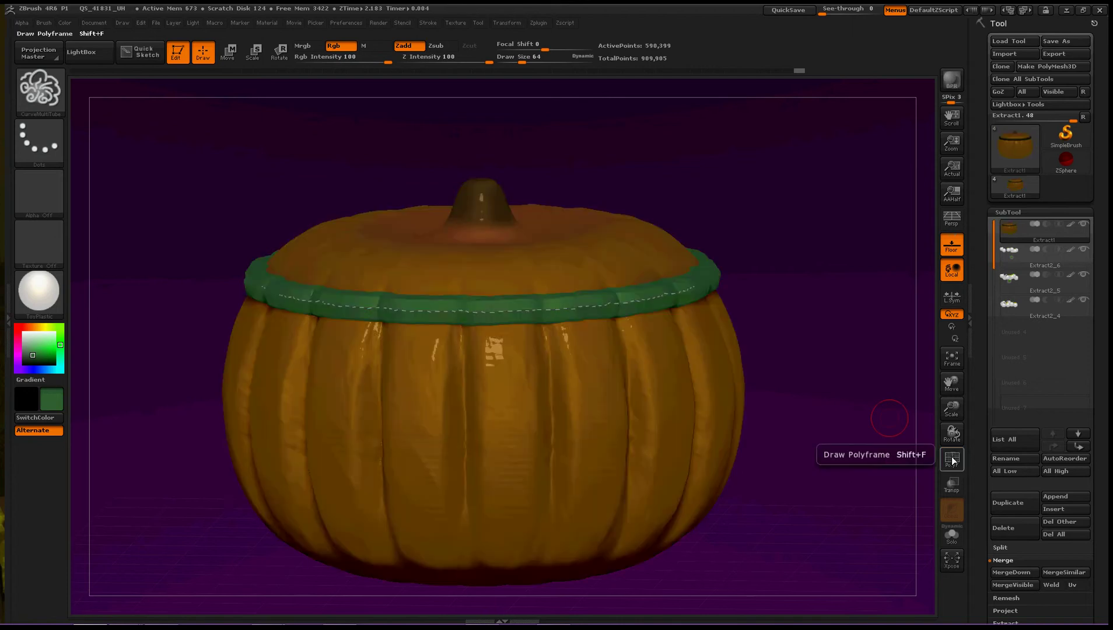
{"action": "left_click", "coordinate": [726, 320], "text": "ctrl+shift"}
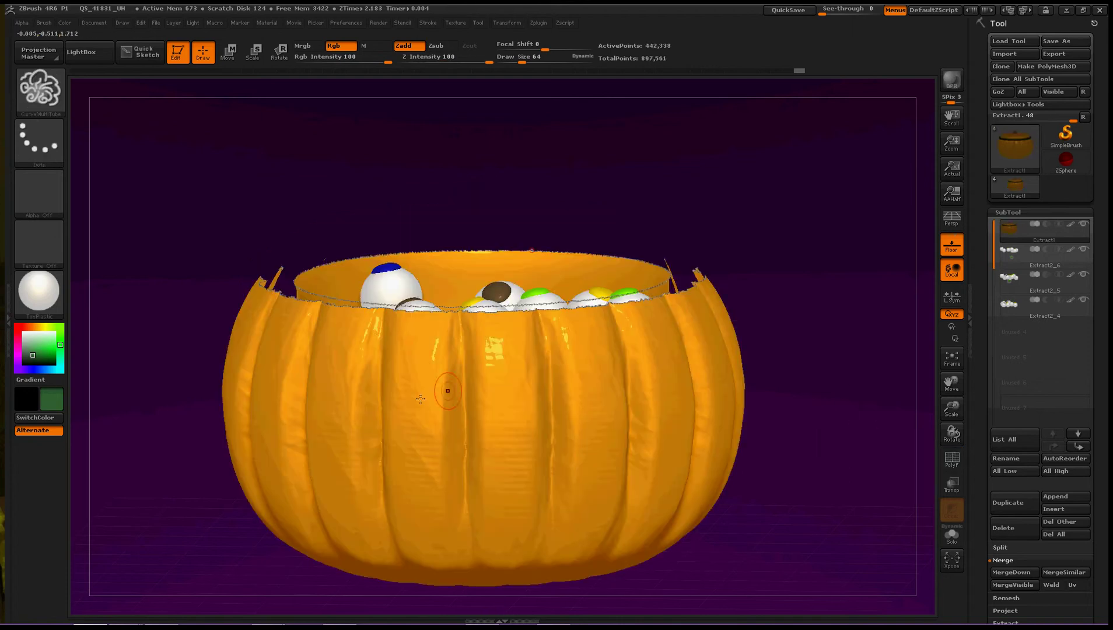
{"action": "left_click", "coordinate": [28, 322]}
{"action": "left_click", "coordinate": [55, 346]}
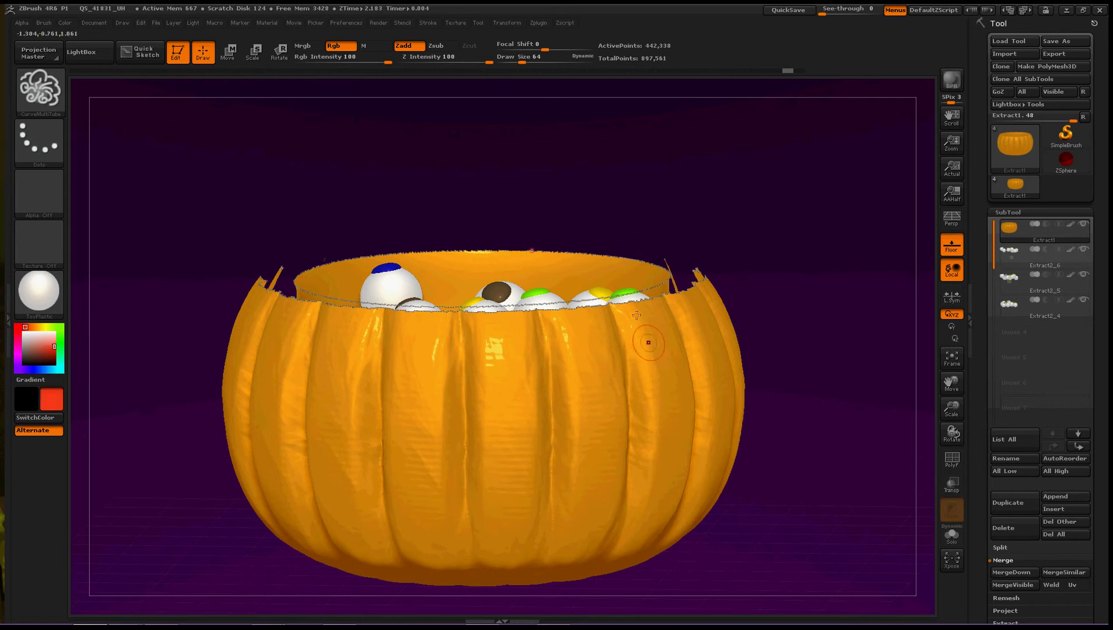
{"action": "left_click", "coordinate": [635, 284]}
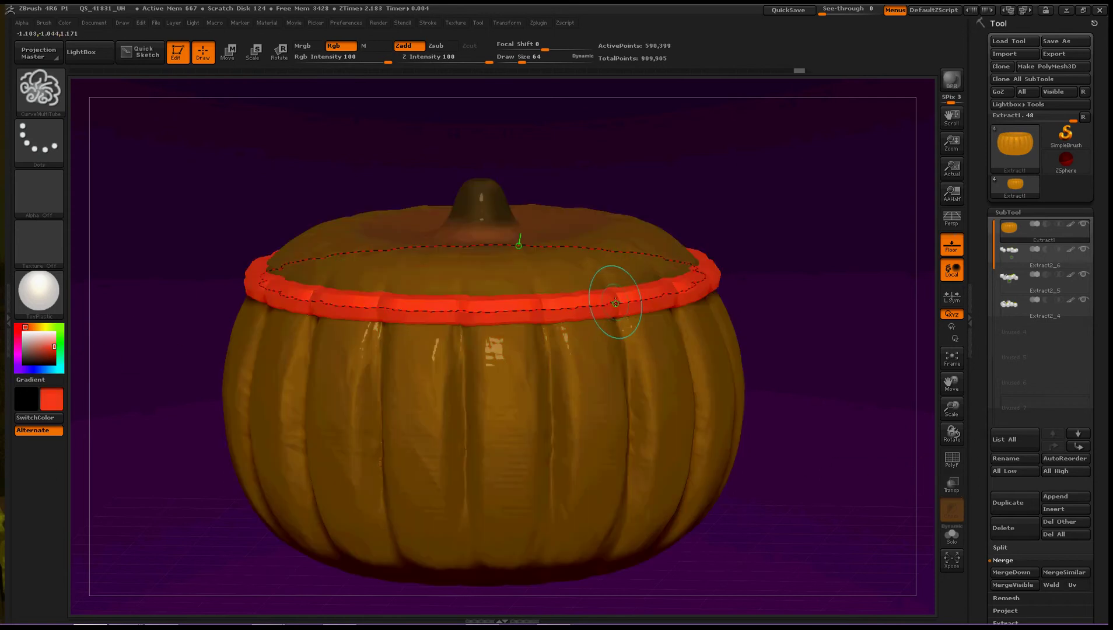
{"action": "mouse_move", "coordinate": [763, 194]}
{"action": "left_mouse_down"}
{"action": "mouse_move", "coordinate": [740, 253]}
{"action": "mouse_move", "coordinate": [780, 221]}
{"action": "mouse_move", "coordinate": [776, 274]}
{"action": "mouse_move", "coordinate": [606, 260]}
{"action": "mouse_move", "coordinate": [788, 237]}
{"action": "left_mouse_up"}
{"action": "key", "text": "ctrl+z"}
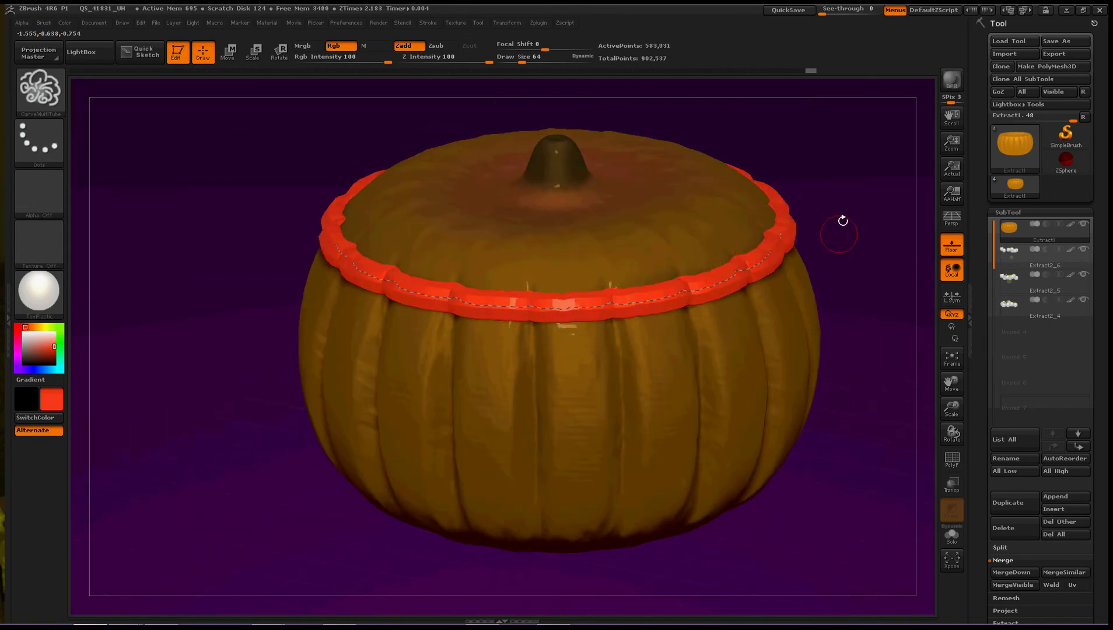
{"action": "left_click", "coordinate": [440, 94]}
{"action": "left_click", "coordinate": [434, 31]}
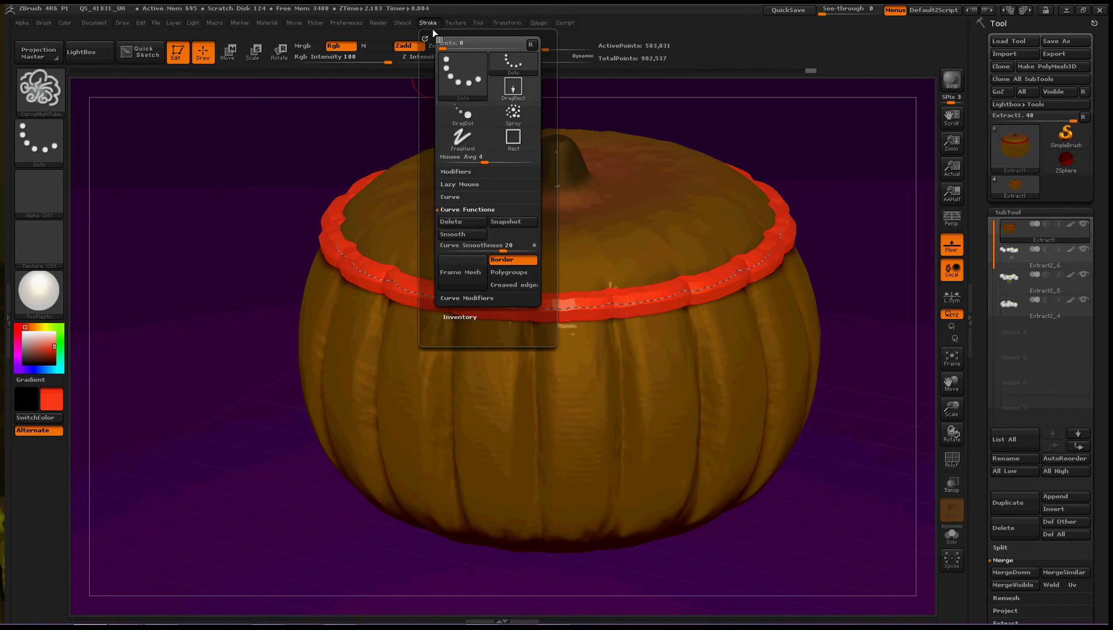
{"action": "left_click", "coordinate": [232, 315]}
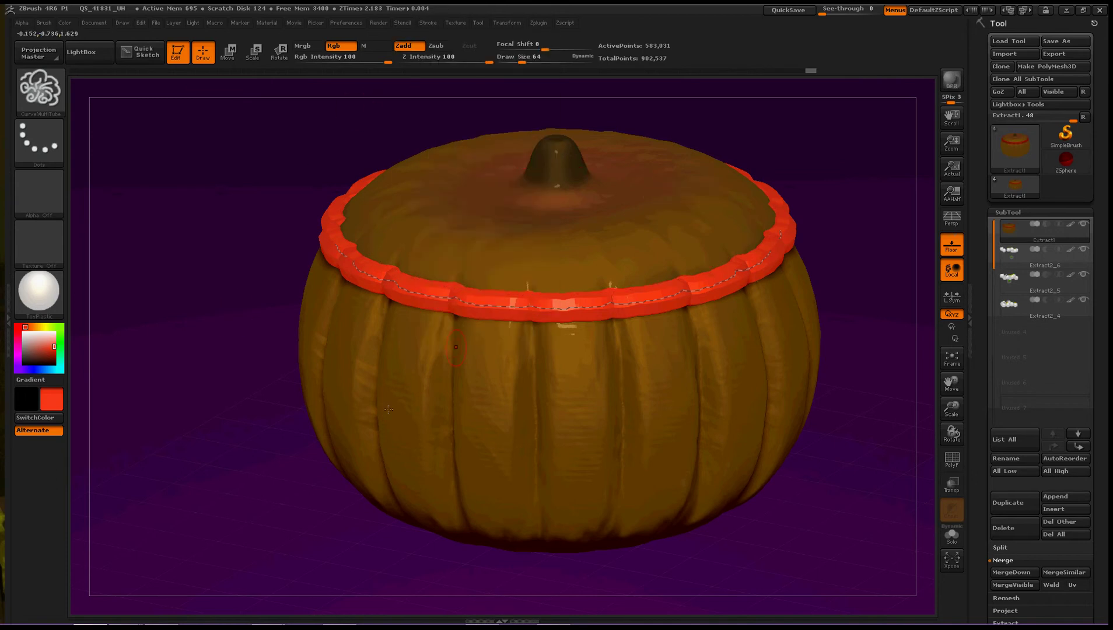
Isolate a narrow horizontal band below the red tube, frame its borders with curves using Frame Mesh, and show the whole pumpkin again
{"action": "mouse_move", "coordinate": [231, 279]}
{"action": "left_mouse_down"}
{"action": "mouse_move", "coordinate": [209, 301]}
{"action": "mouse_move", "coordinate": [177, 459]}
{"action": "mouse_move", "coordinate": [142, 475]}
{"action": "left_mouse_up"}
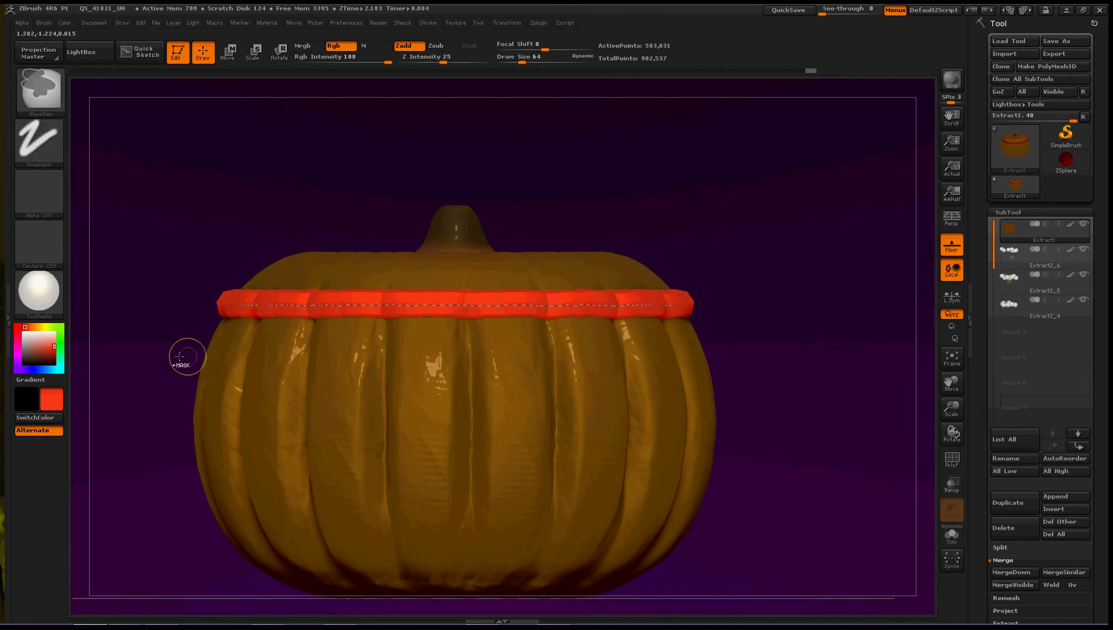
{"action": "left_click_drag", "start_coordinate": [166, 341], "coordinate": [852, 381], "text": "ctrl+shift"}
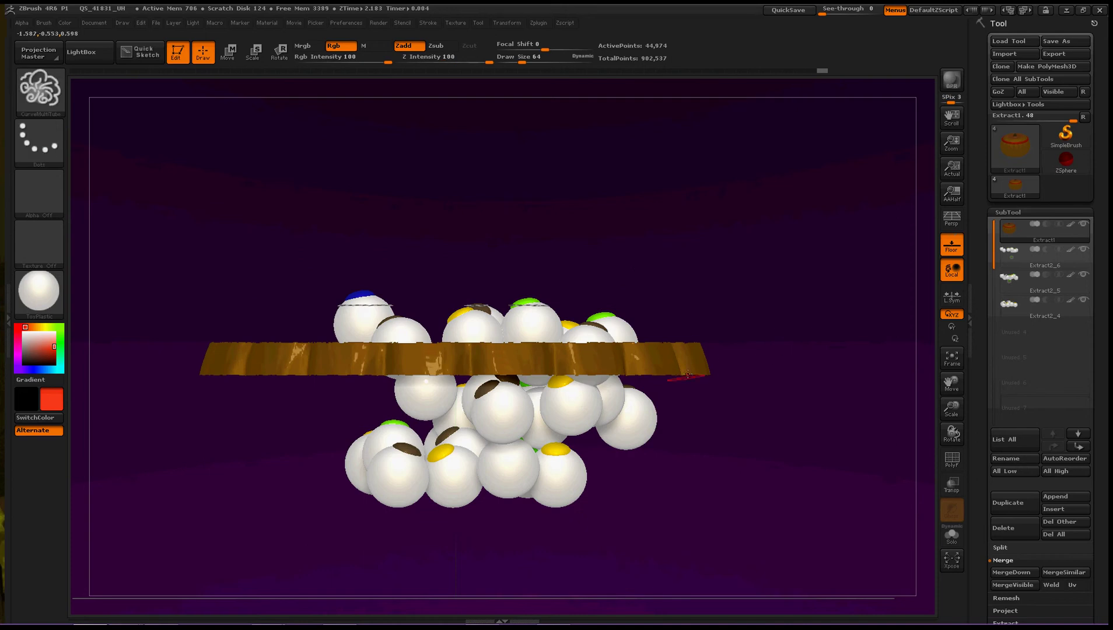
{"action": "left_click", "coordinate": [430, 25]}
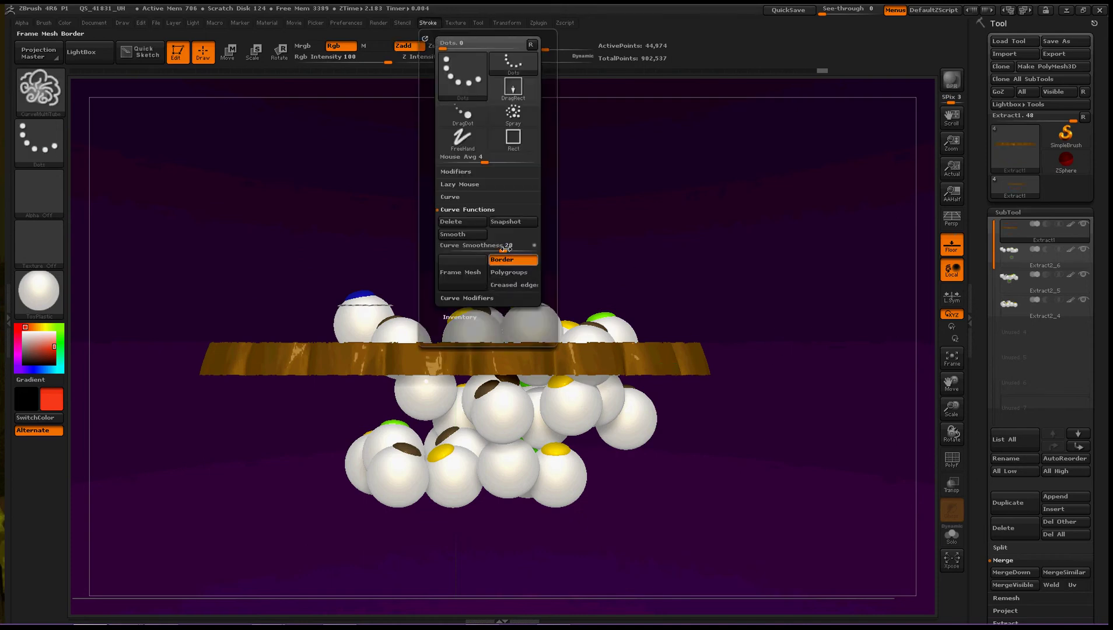
{"action": "left_click", "coordinate": [475, 266]}
{"action": "mouse_move", "coordinate": [836, 286]}
{"action": "left_mouse_down"}
{"action": "mouse_move", "coordinate": [831, 311]}
{"action": "mouse_move", "coordinate": [817, 291]}
{"action": "mouse_move", "coordinate": [830, 259]}
{"action": "mouse_move", "coordinate": [820, 256]}
{"action": "left_mouse_up"}
{"action": "left_click", "coordinate": [809, 242], "text": "ctrl+shift"}
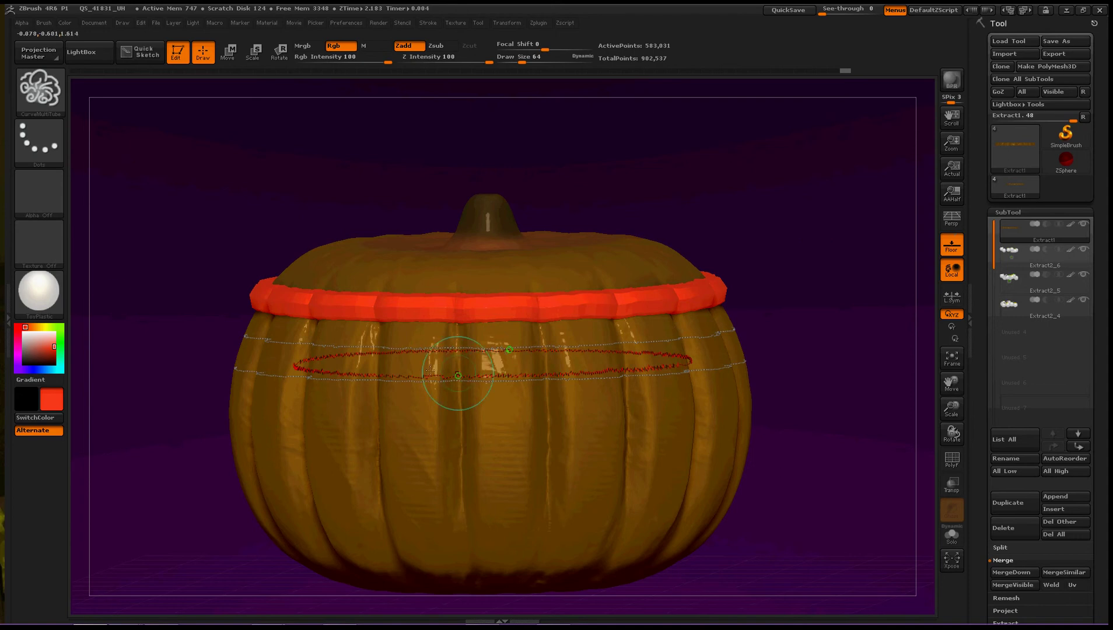
Set the colour to blue and generate tubes along both border curves below the red tube
{"action": "left_click", "coordinate": [36, 368]}
{"action": "left_click", "coordinate": [37, 366]}
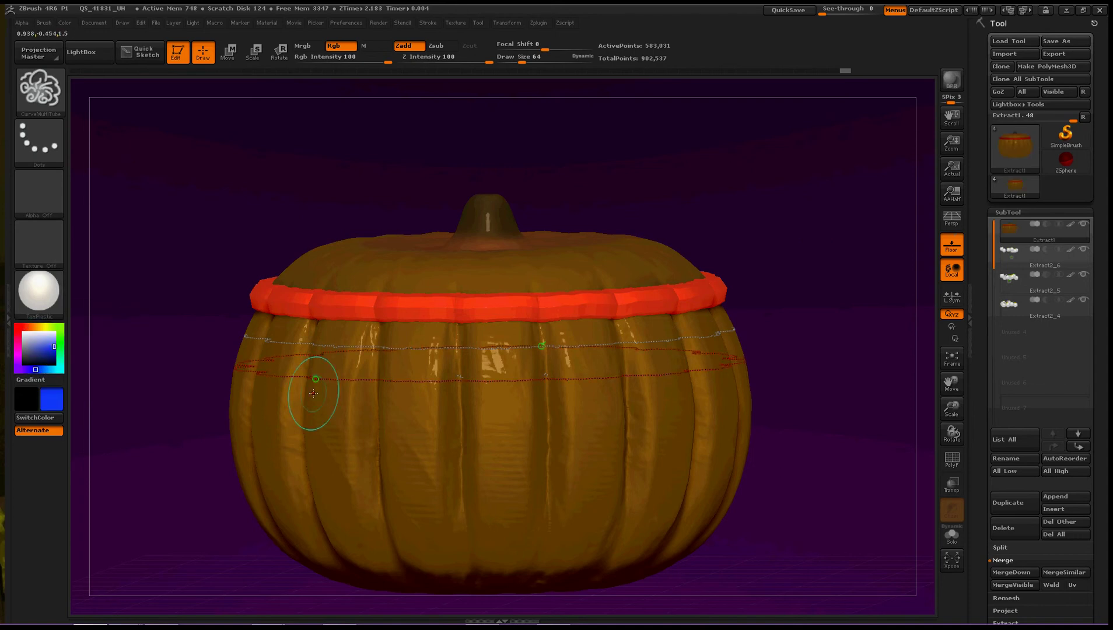
{"action": "left_click", "coordinate": [318, 385]}
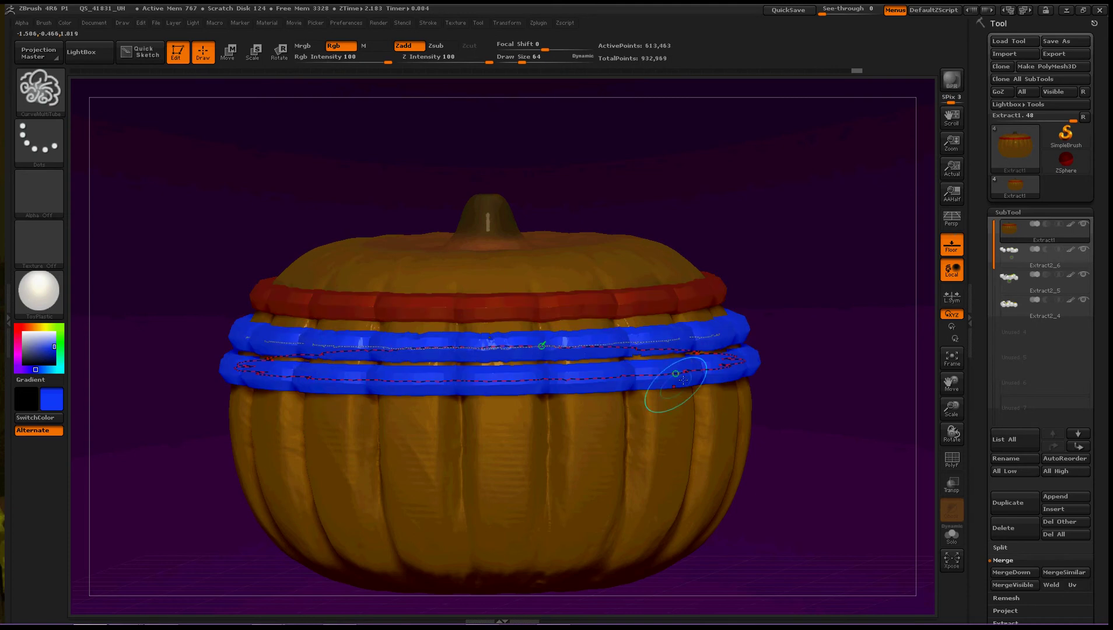
Try drawing another curve tube by hand across the pumpkin's body below the blue tubes, and undo it
{"action": "mouse_move", "coordinate": [870, 290]}
{"action": "left_mouse_down"}
{"action": "mouse_move", "coordinate": [856, 278]}
{"action": "mouse_move", "coordinate": [861, 289]}
{"action": "left_mouse_up"}
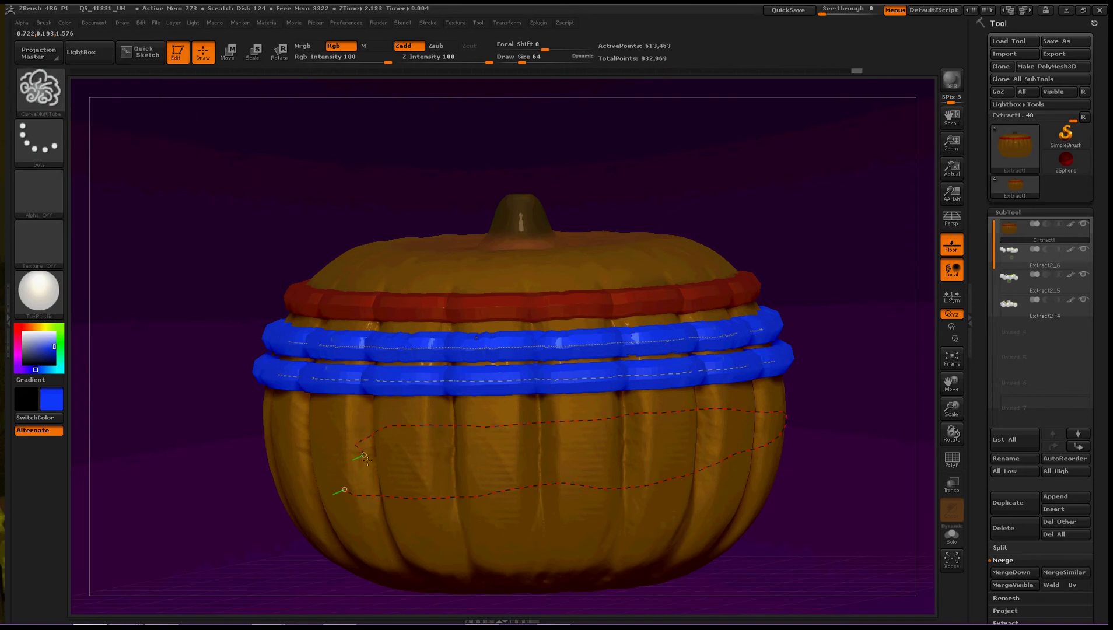
{"action": "left_click_drag", "start_coordinate": [419, 497], "coordinate": [421, 496]}
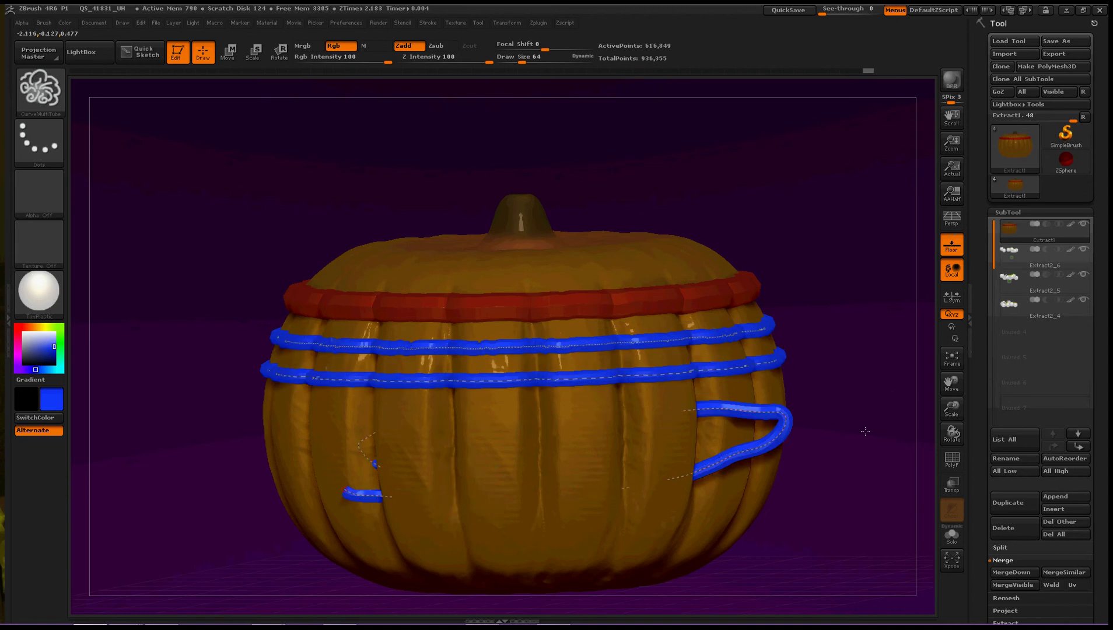
{"action": "left_click_drag", "start_coordinate": [864, 431], "coordinate": [822, 441]}
{"action": "key", "text": "ctrl+z"}
Isolate a narrow band just below the blue tubes, frame its borders with curves, and show the full pumpkin again
{"action": "mouse_move", "coordinate": [872, 385]}
{"action": "left_mouse_down"}
{"action": "mouse_move", "coordinate": [903, 381]}
{"action": "mouse_move", "coordinate": [898, 344]}
{"action": "left_mouse_up"}
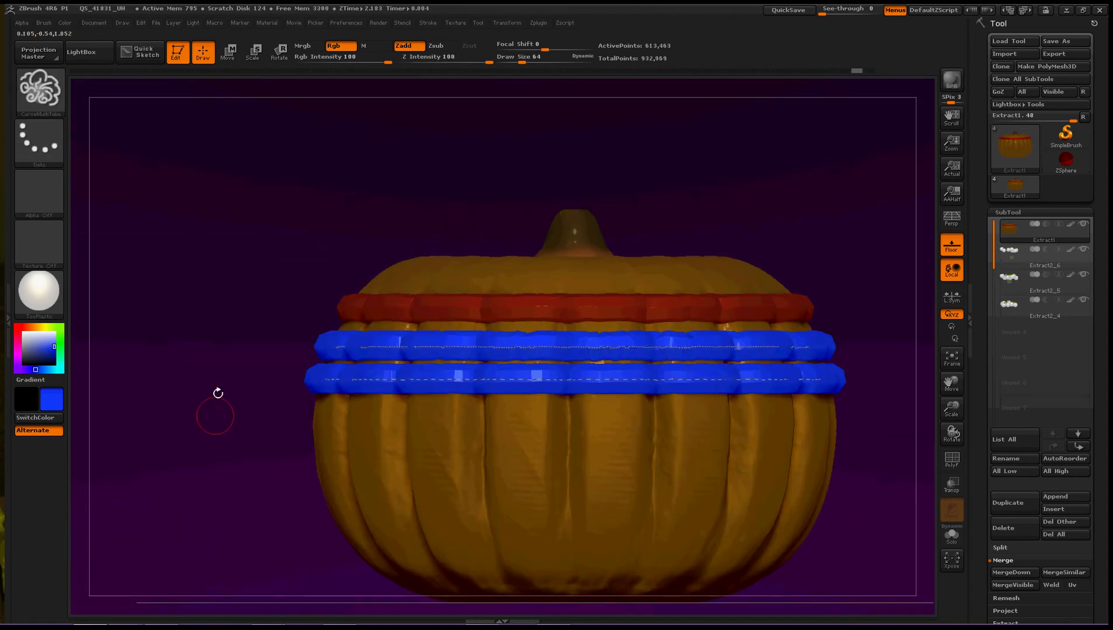
{"action": "key", "text": "ctrl+shift"}
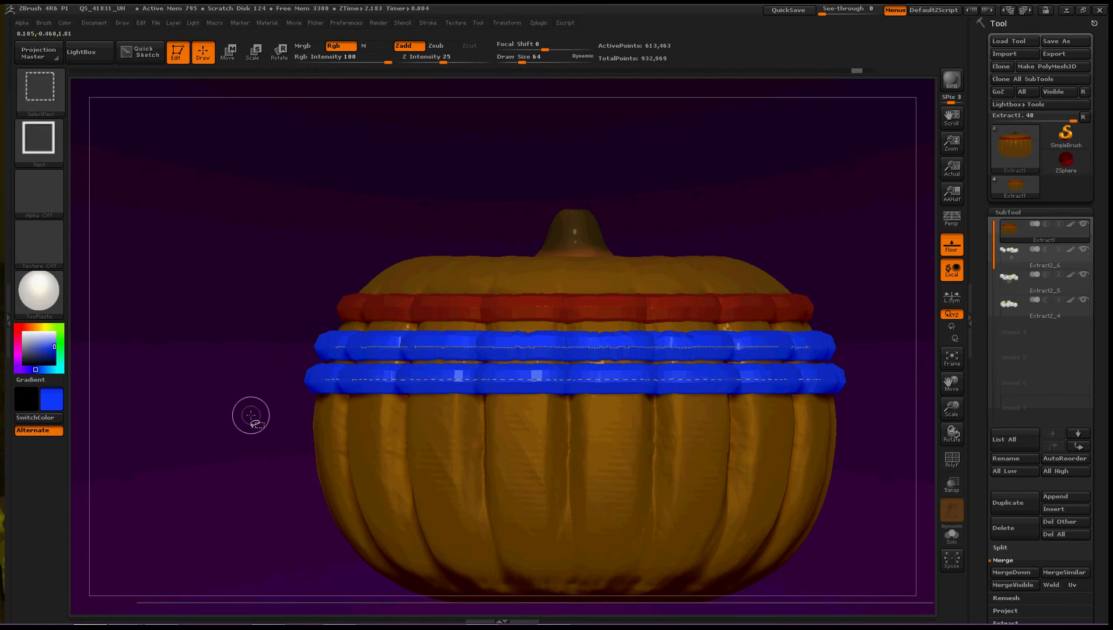
{"action": "mouse_move", "coordinate": [250, 415]}
{"action": "left_mouse_down", "text": "ctrl+shift"}
{"action": "mouse_move", "coordinate": [643, 460]}
{"action": "mouse_move", "coordinate": [855, 449]}
{"action": "left_mouse_up", "text": "ctrl+shift"}
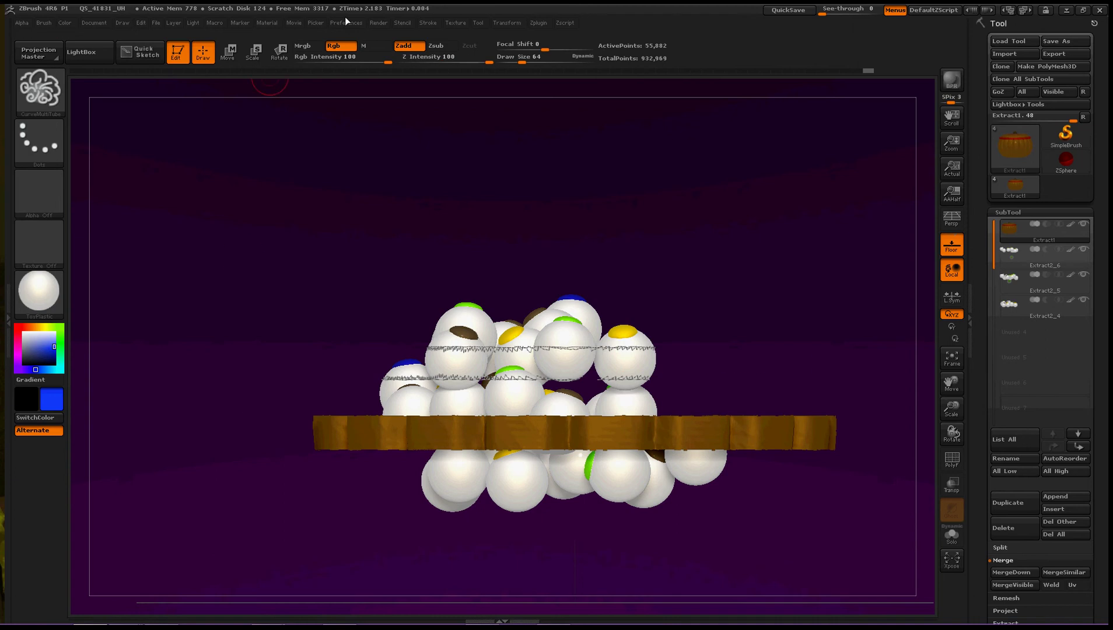
{"action": "left_click", "coordinate": [405, 24]}
{"action": "mouse_move", "coordinate": [428, 25]}
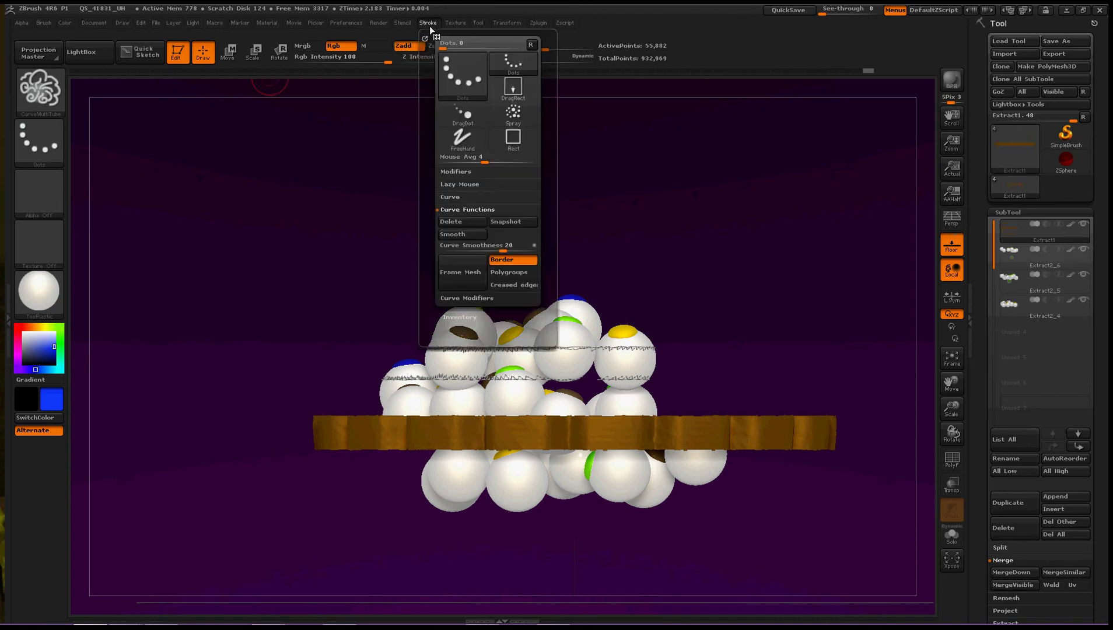
{"action": "left_click", "coordinate": [454, 266]}
{"action": "key", "text": "ctrl"}
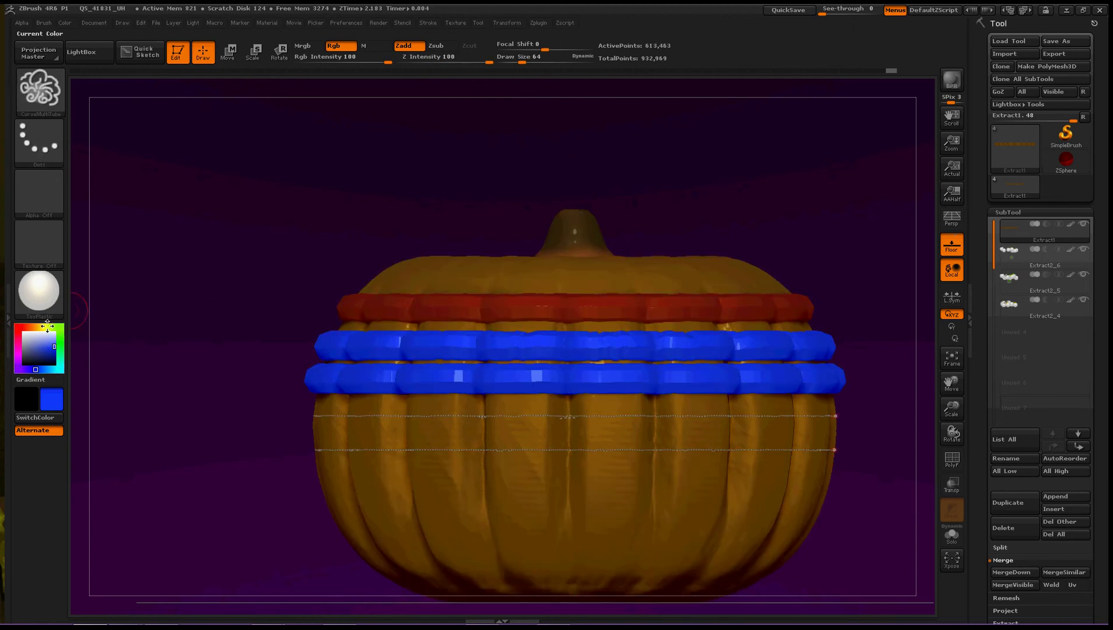
Set the colour to yellow-green and generate tubes along the two curves below the blue tubes
{"action": "left_click", "coordinate": [49, 325]}
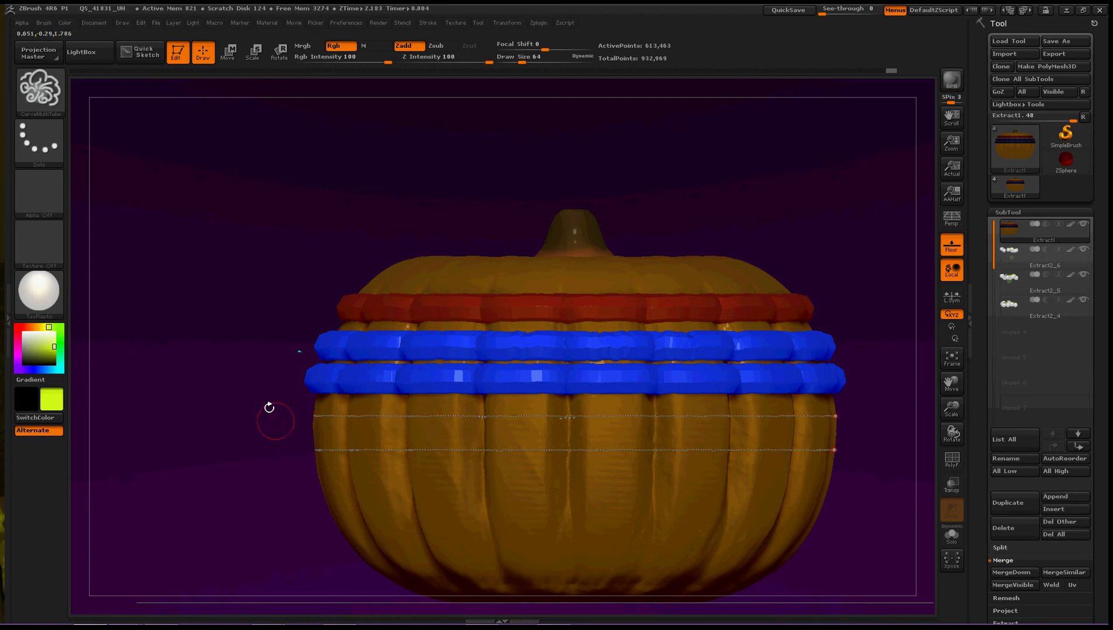
{"action": "left_click", "coordinate": [333, 414]}
{"action": "key", "text": "["}
{"action": "left_click_drag", "start_coordinate": [292, 359], "coordinate": [305, 404]}
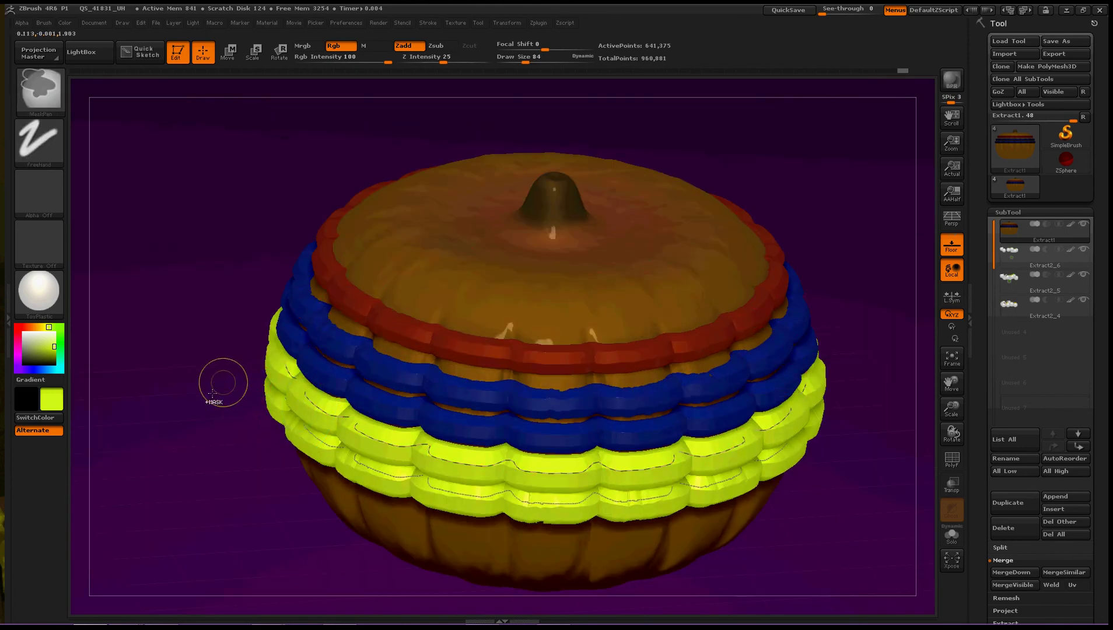
Undo the yellow-green tubes and generate thicker ones along the same curves at a draw size of 108
{"action": "key", "text": "ctrl+z"}
{"action": "mouse_move", "coordinate": [184, 383]}
{"action": "left_mouse_down"}
{"action": "mouse_move", "coordinate": [182, 350]}
{"action": "mouse_move", "coordinate": [220, 408]}
{"action": "left_mouse_up"}
{"action": "key", "text": "["}
{"action": "left_click", "coordinate": [323, 417]}
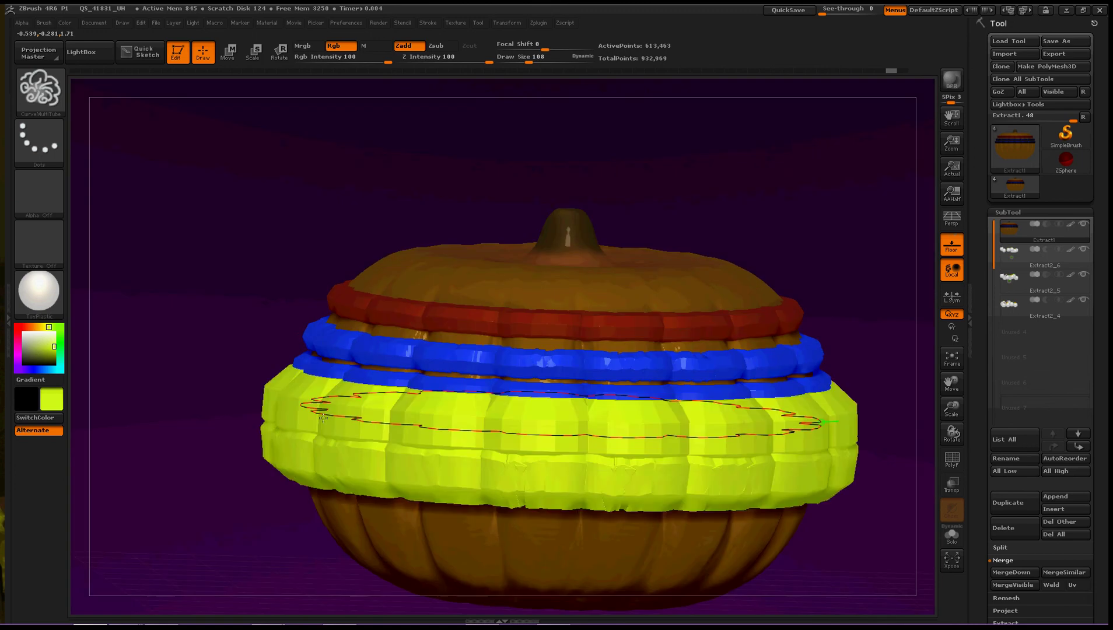
{"action": "key", "text": "]"}
{"action": "key", "text": "]"}
Isolate a band near the pumpkin's base, frame its borders with curves, and unhide the rest of the pumpkin
{"action": "left_click_drag", "start_coordinate": [167, 367], "coordinate": [167, 367]}
{"action": "left_click_drag", "start_coordinate": [185, 504], "coordinate": [834, 544], "text": "ctrl+shift"}
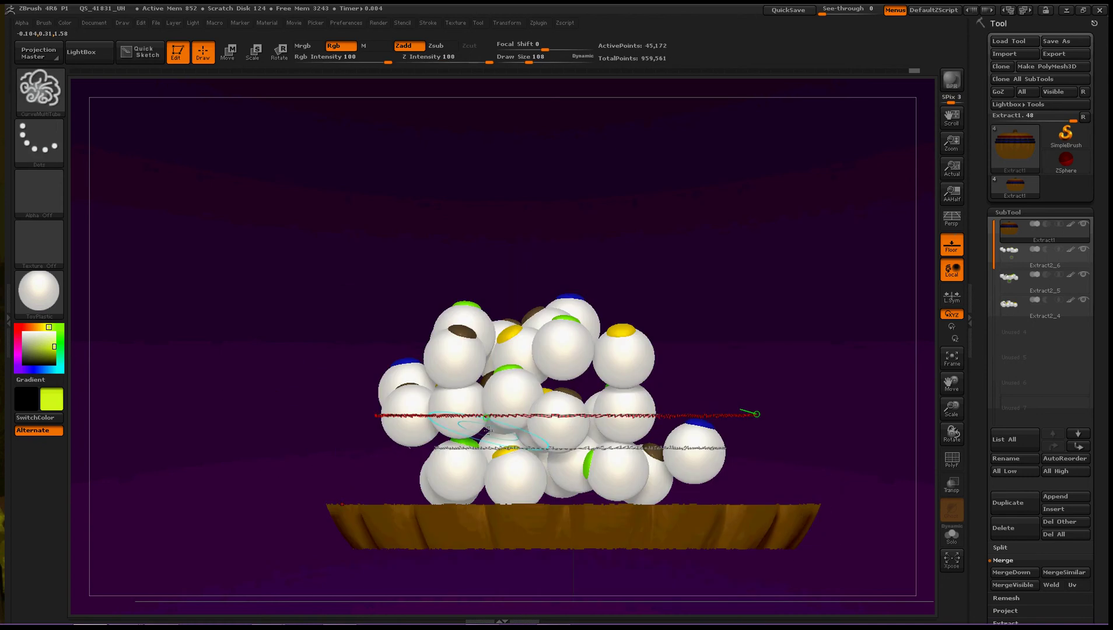
{"action": "left_click", "coordinate": [428, 22]}
{"action": "left_click", "coordinate": [461, 267]}
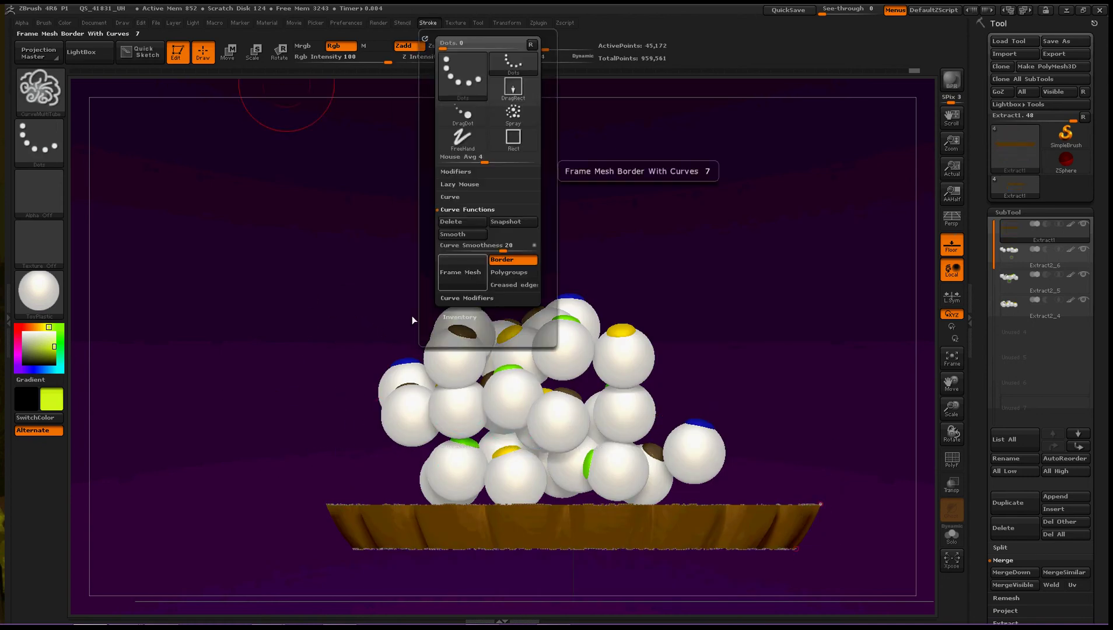
{"action": "left_click", "coordinate": [202, 420], "text": "ctrl+shift"}
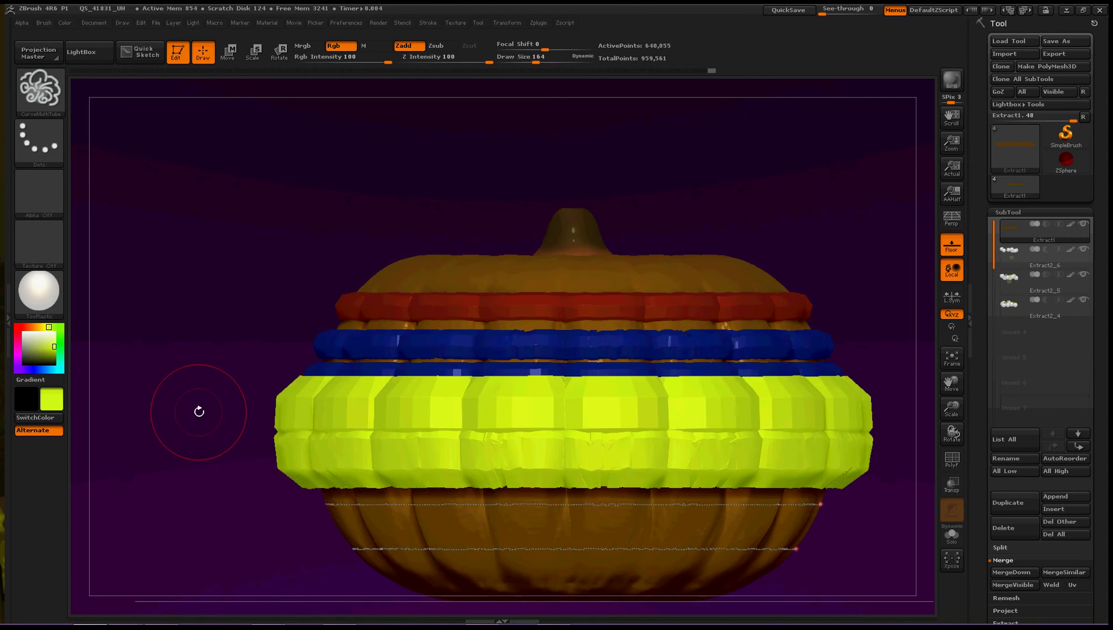
Set the colour to cyan, reduce the draw size to 24, and generate thin tubes along the two curves near the base
{"action": "left_click", "coordinate": [321, 465]}
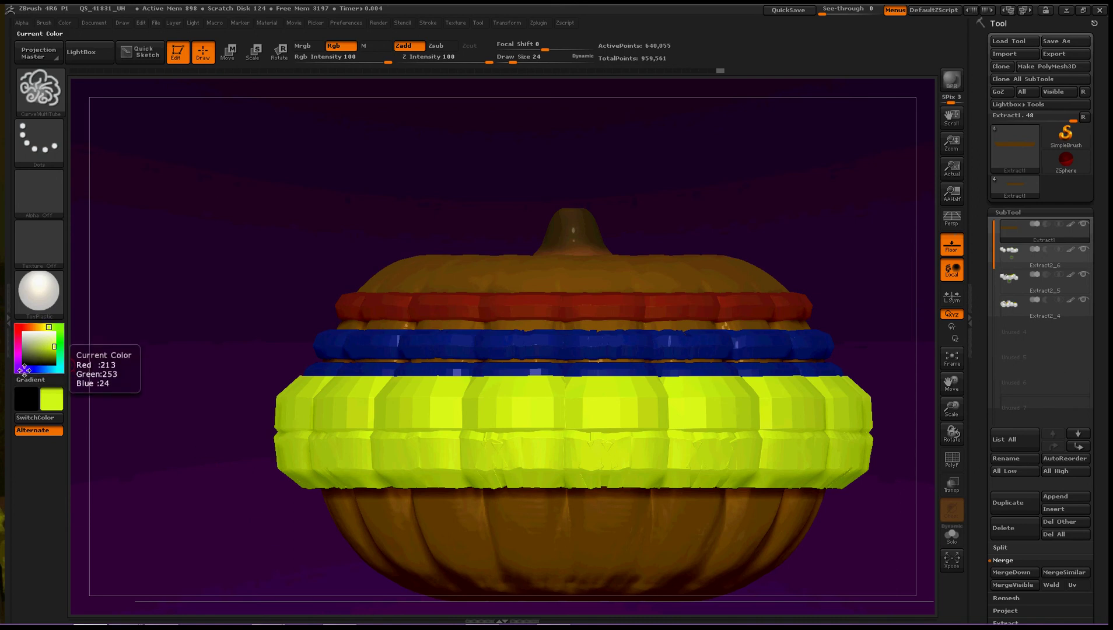
{"action": "left_click", "coordinate": [60, 371]}
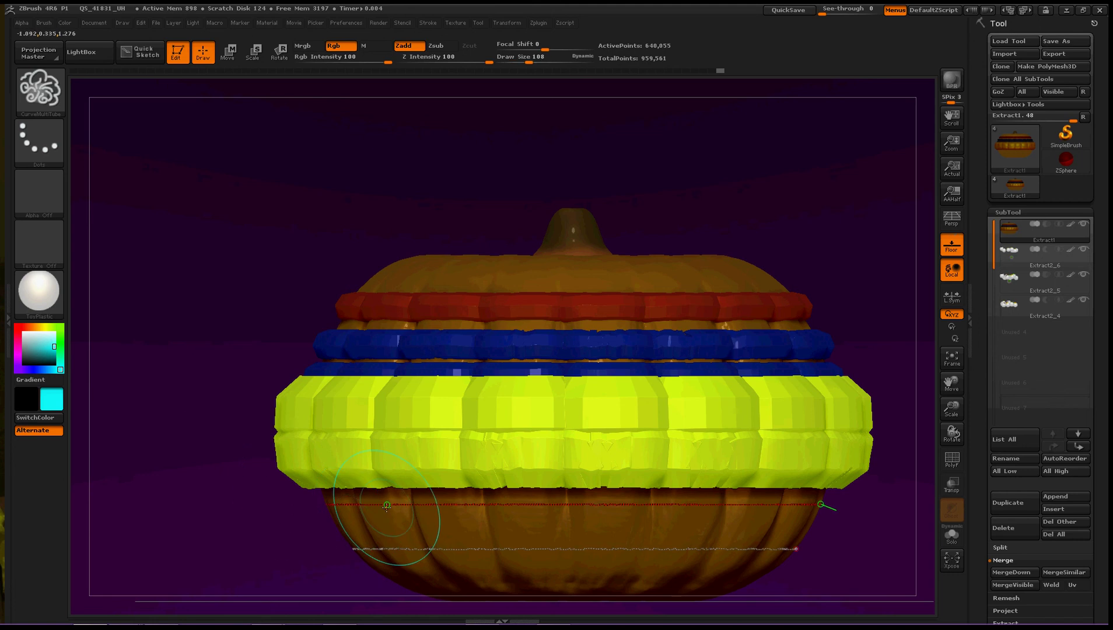
{"action": "key", "text": "bracketleft"}
{"action": "key", "text": "bracketleft"}
{"action": "key", "text": "bracketleft"}
{"action": "key", "text": "bracketleft"}
{"action": "key", "text": "bracketleft"}
{"action": "key", "text": "bracketleft"}
{"action": "key", "text": "bracketleft"}
{"action": "key", "text": "bracketleft"}
{"action": "key", "text": "bracketleft"}
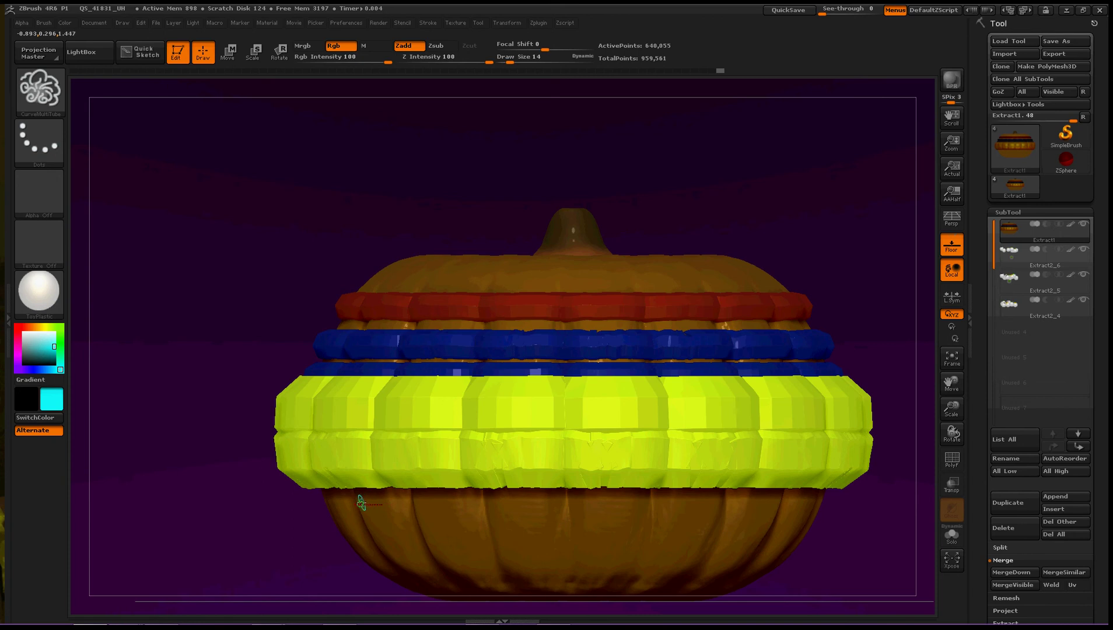
{"action": "left_click_drag", "start_coordinate": [359, 503], "coordinate": [822, 504]}
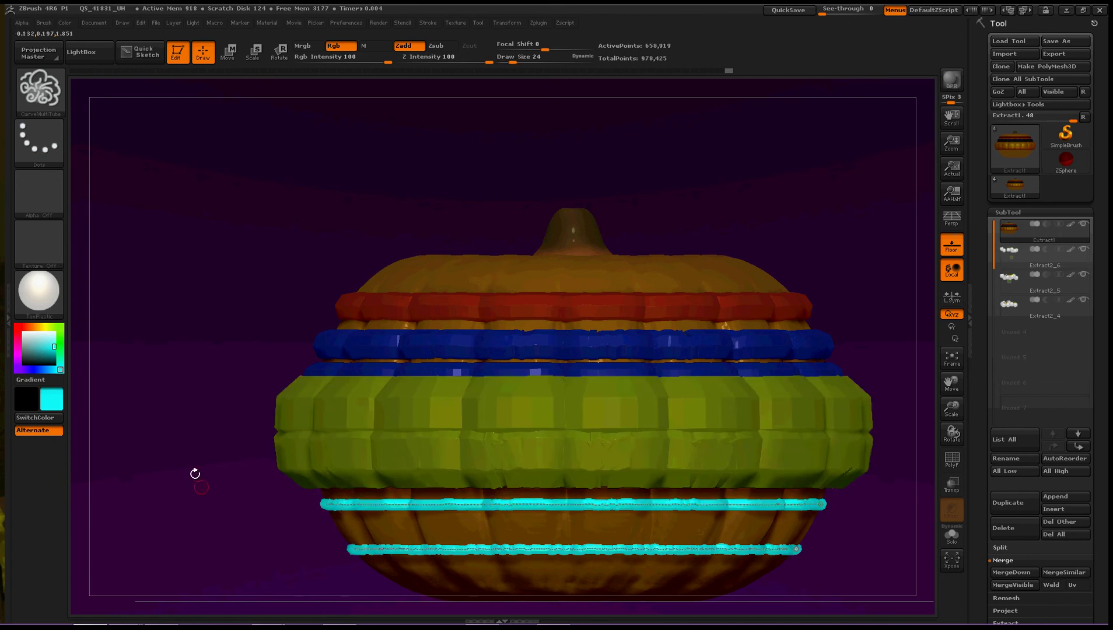
Inspect the coloured tubes from above and open the curve functions
{"action": "left_click_drag", "start_coordinate": [137, 468], "coordinate": [278, 342]}
{"action": "left_click_drag", "start_coordinate": [223, 460], "coordinate": [175, 479]}
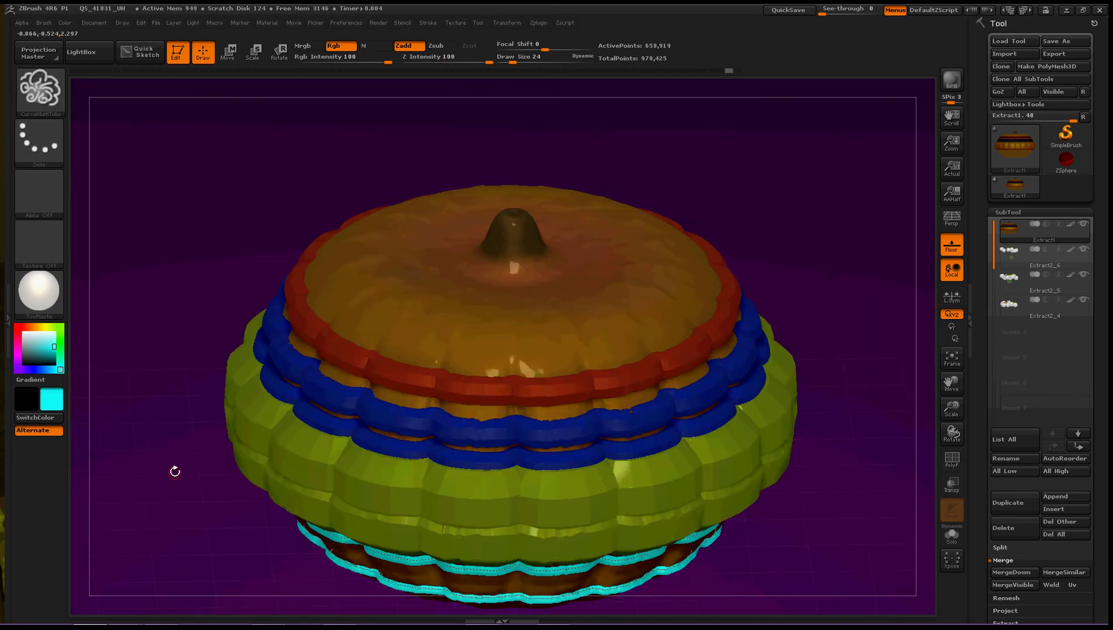
{"action": "left_click", "coordinate": [427, 24]}
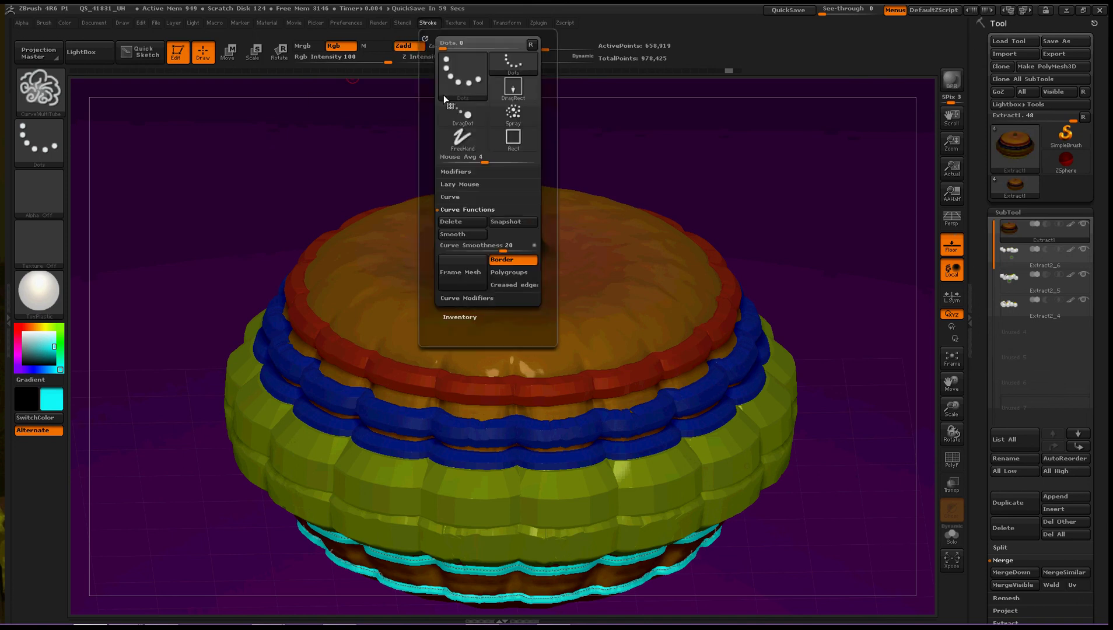